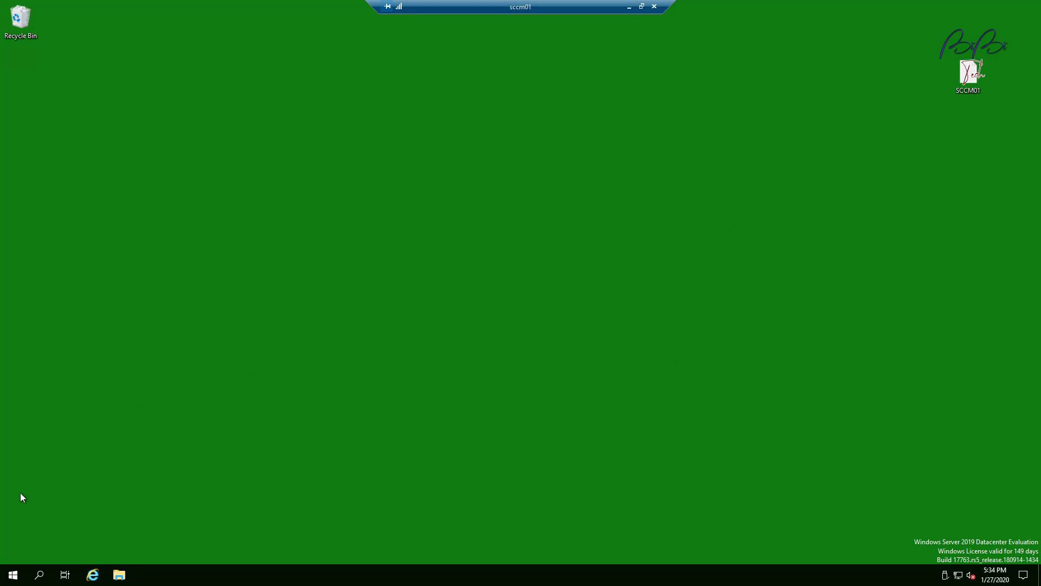
# Step: Pin Configuration Manager Console from the Microsoft System Center group to Start, then launch it
pyautogui.click(14, 574)
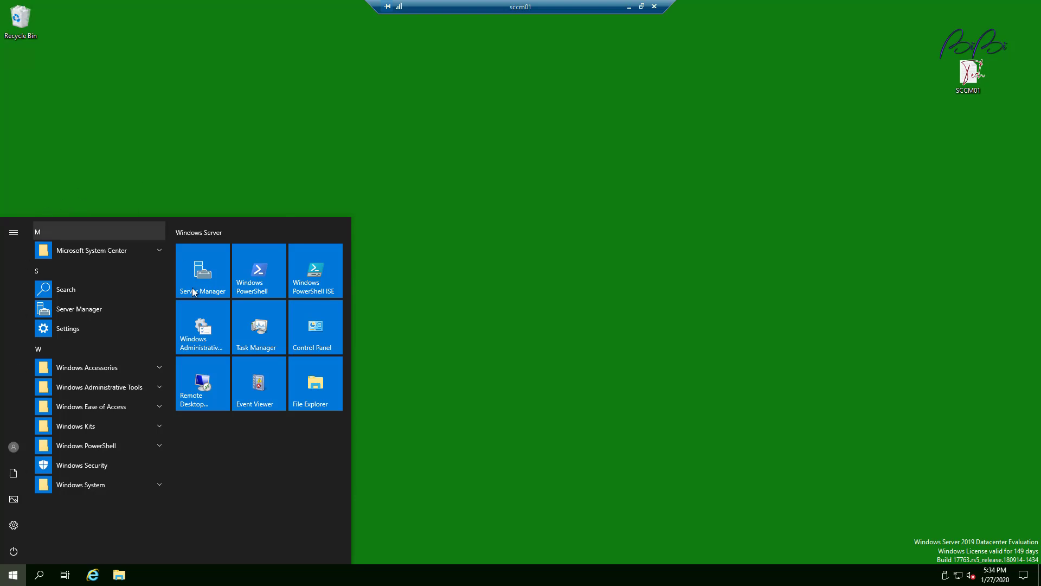
pyautogui.click(163, 251)
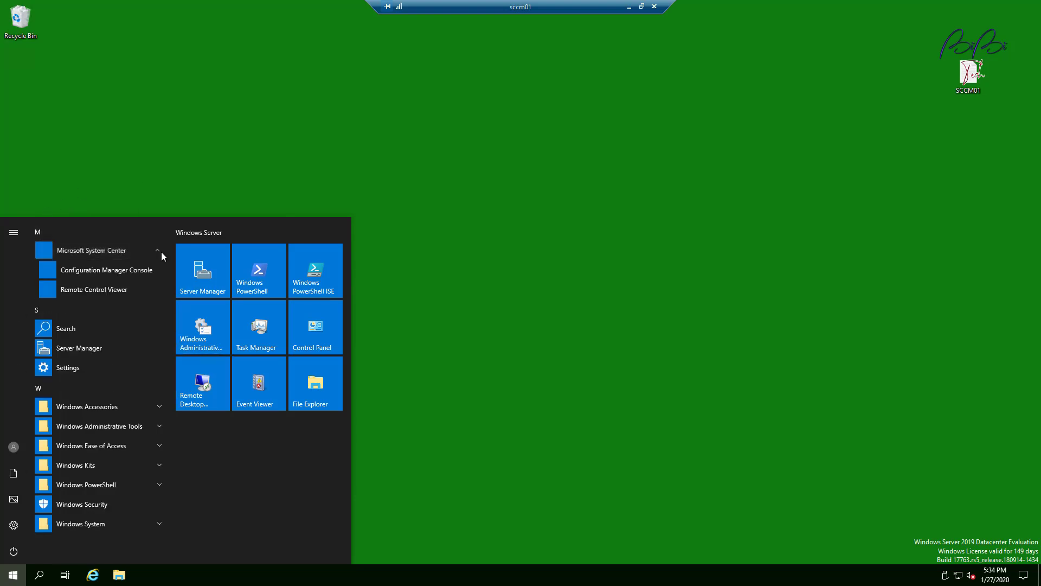
pyautogui.rightClick(129, 269)
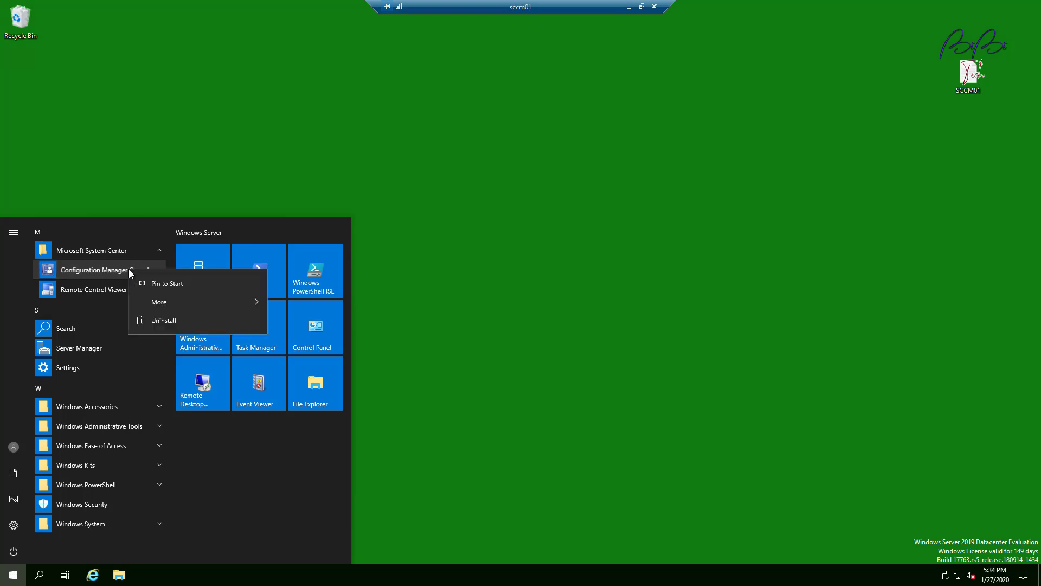
pyautogui.click(190, 283)
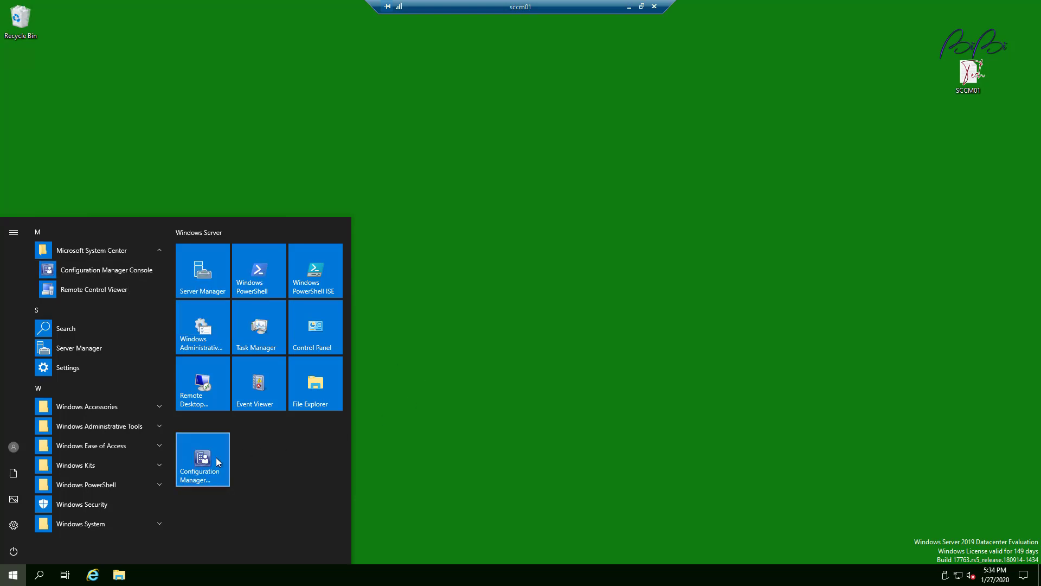
pyautogui.click(216, 457)
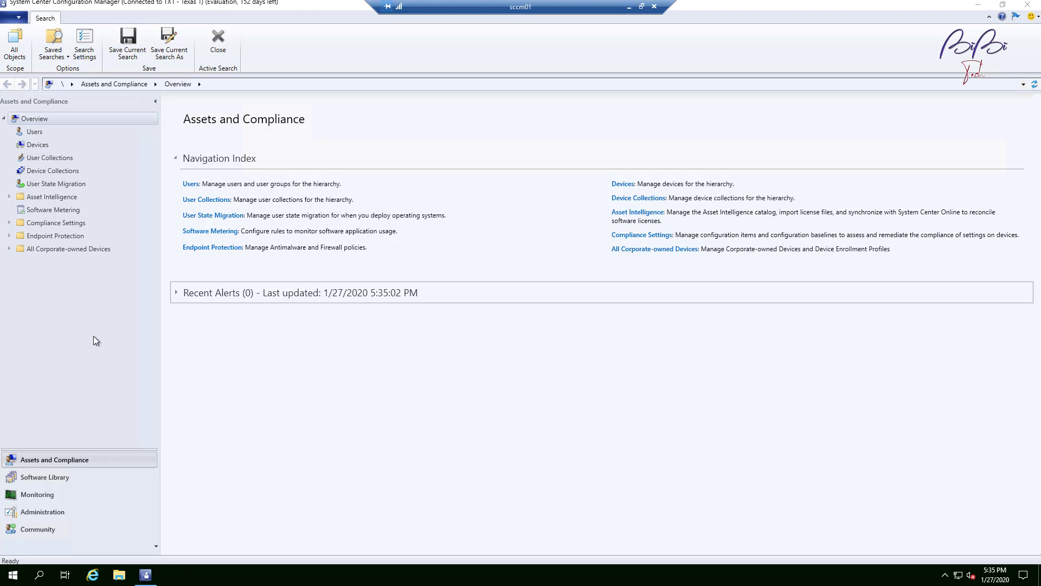
# Step: Review Site Status and Component Status under Monitoring > System Status, then go to Software Library
pyautogui.click(59, 494)
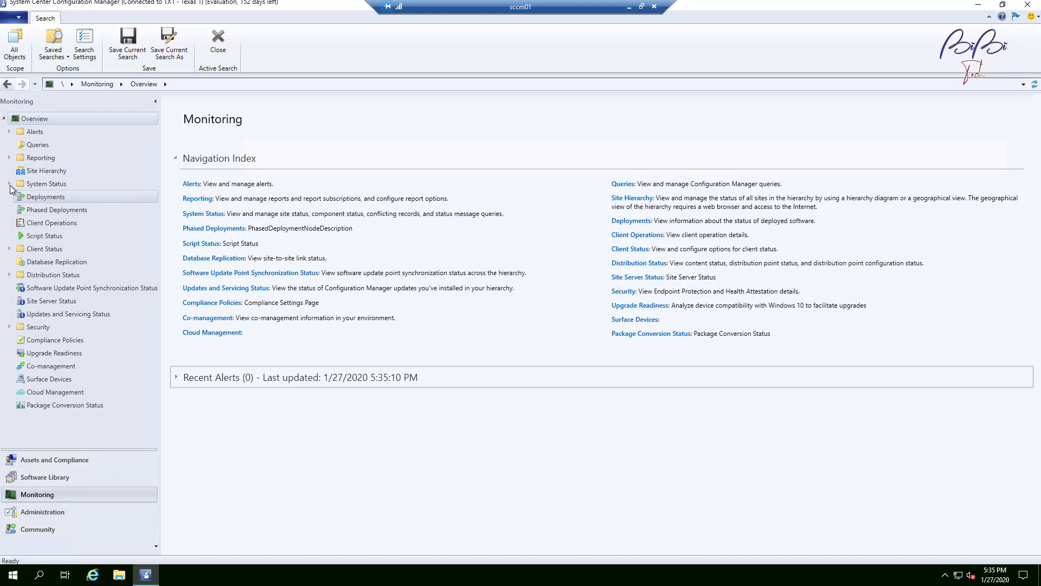
pyautogui.doubleClick(62, 185)
pyautogui.click(53, 198)
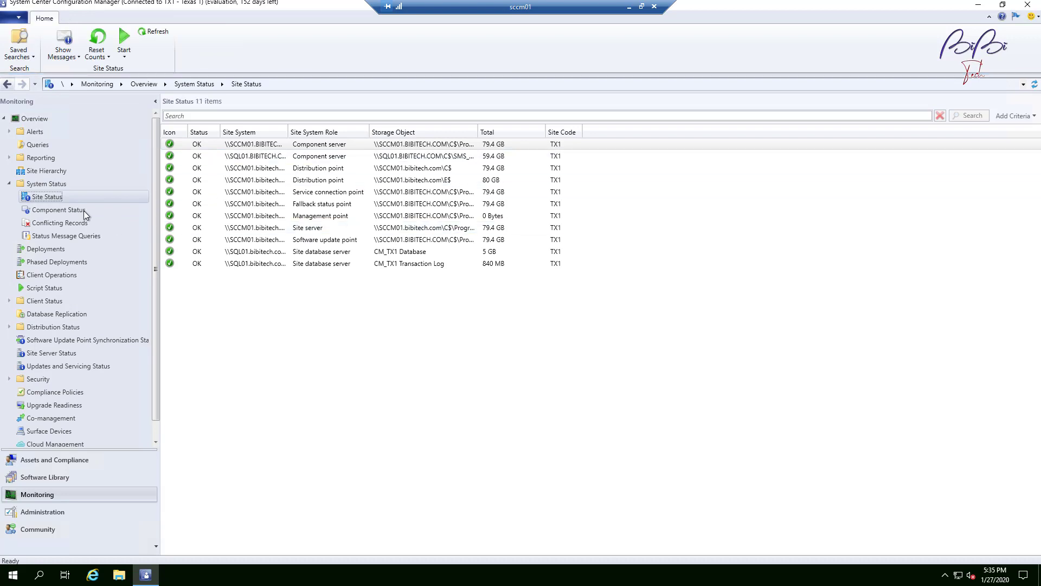
pyautogui.click(59, 211)
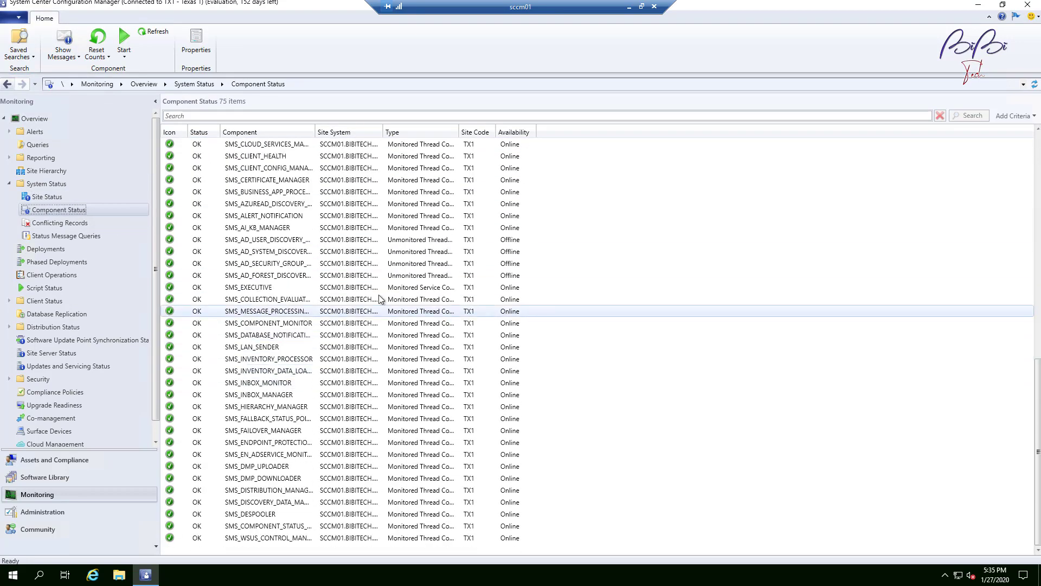
pyautogui.scroll(6, 379, 299)
pyautogui.scroll(1, 345, 208)
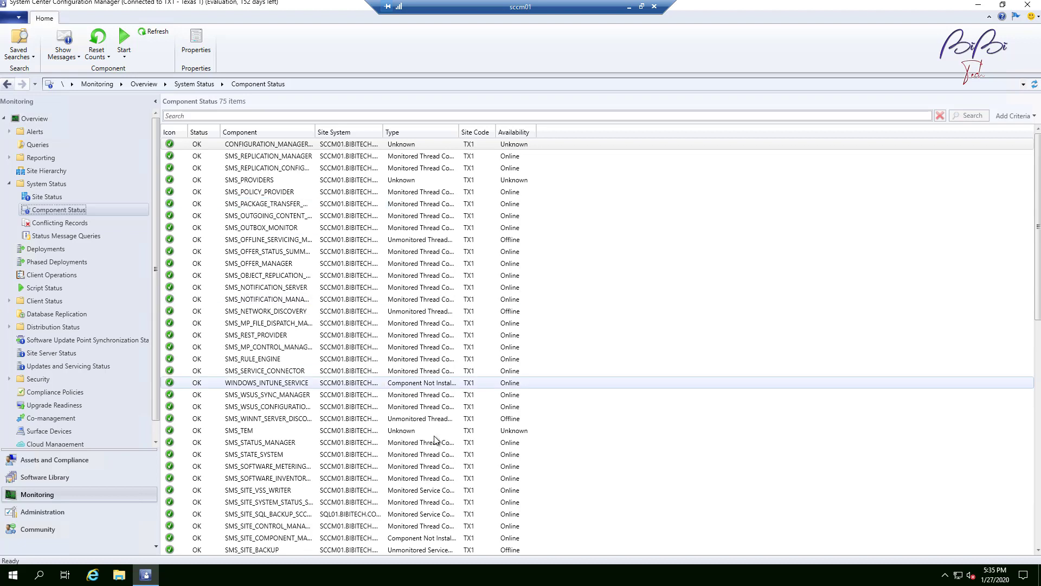
pyautogui.click(68, 481)
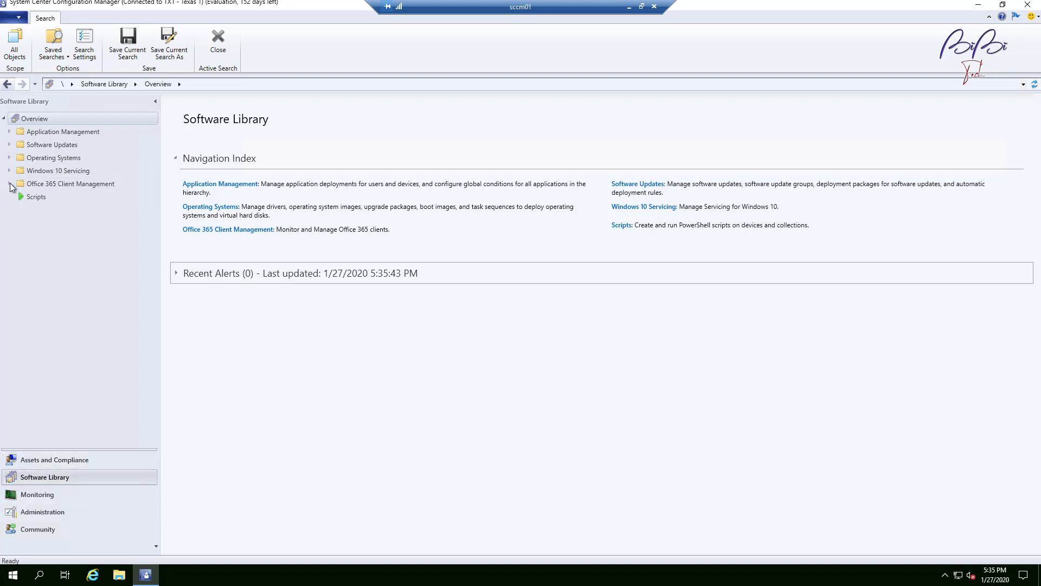
# Step: List All Software Updates with the Title column widened to full titles, then bring up File Explorer
pyautogui.click(9, 144)
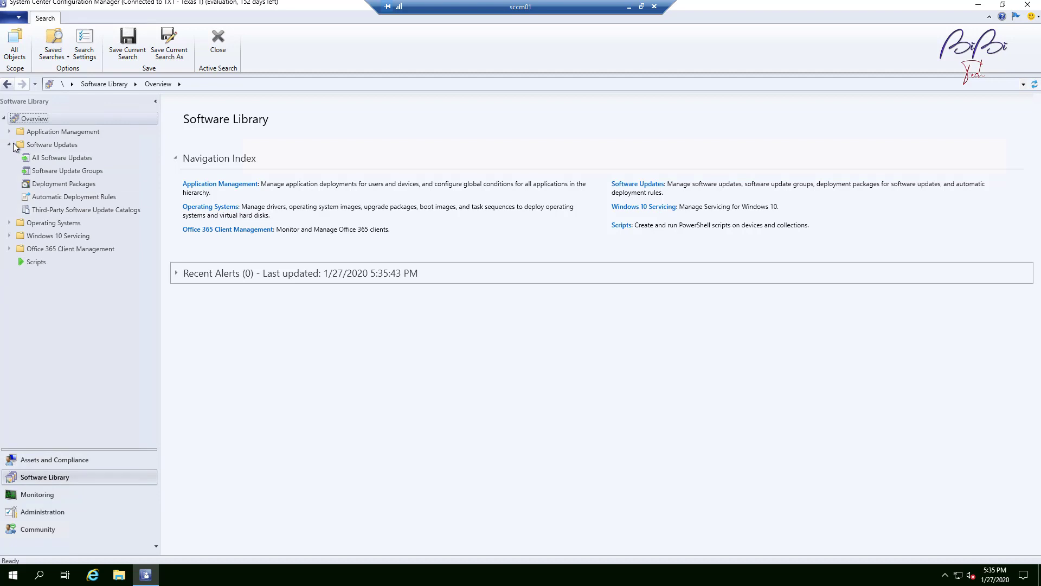
pyautogui.click(47, 159)
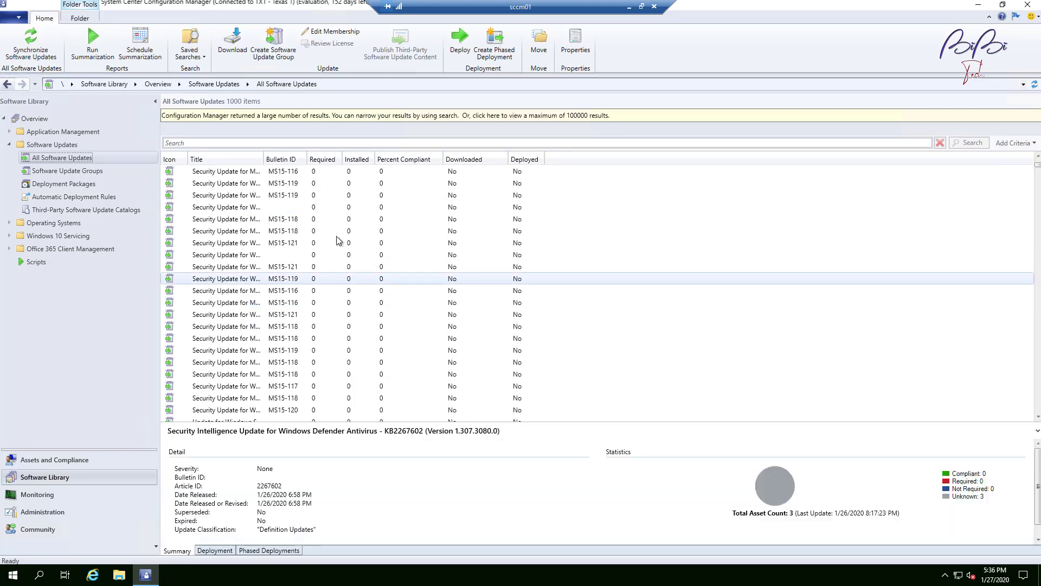
pyautogui.scroll(-5, 336, 240)
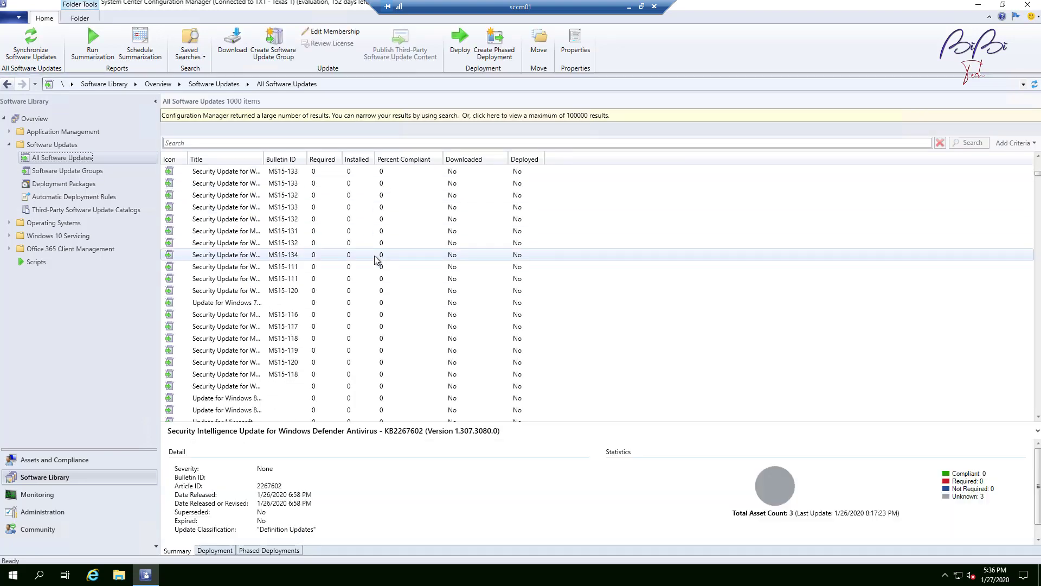
pyautogui.scroll(-6, 376, 259)
pyautogui.scroll(-6, 375, 259)
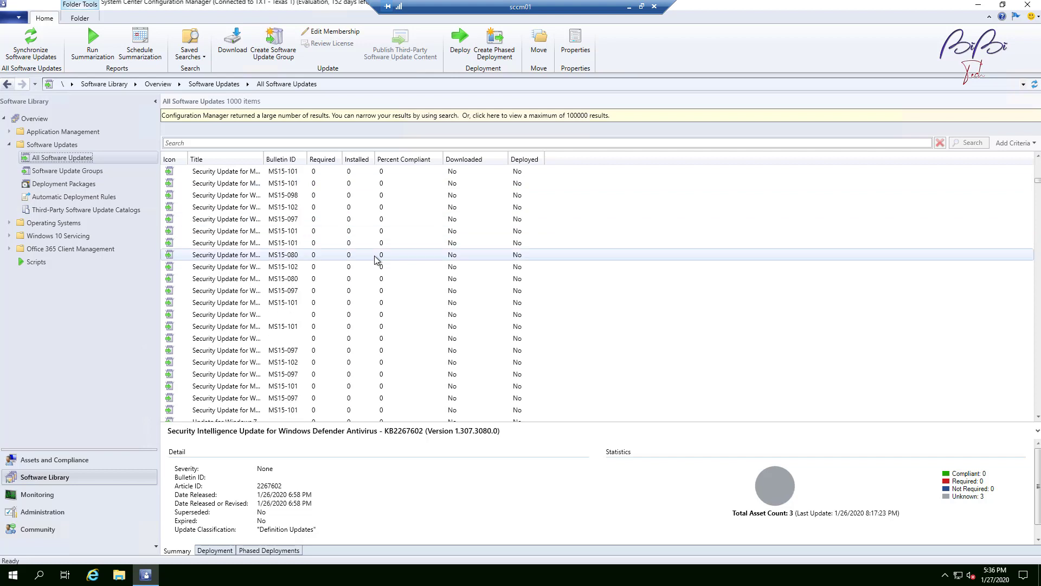
pyautogui.scroll(6, 376, 249)
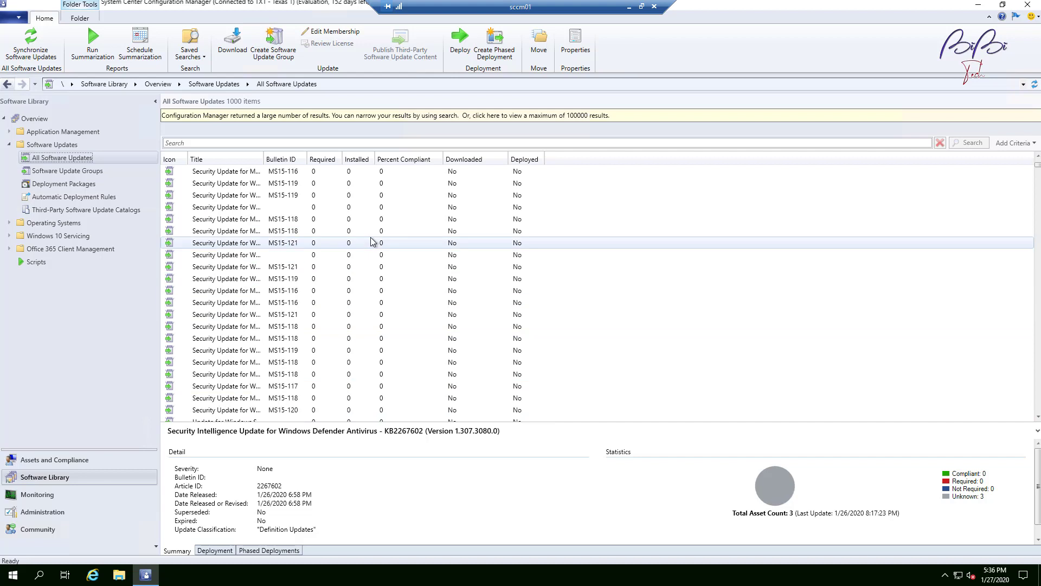
pyautogui.scroll(5, 373, 238)
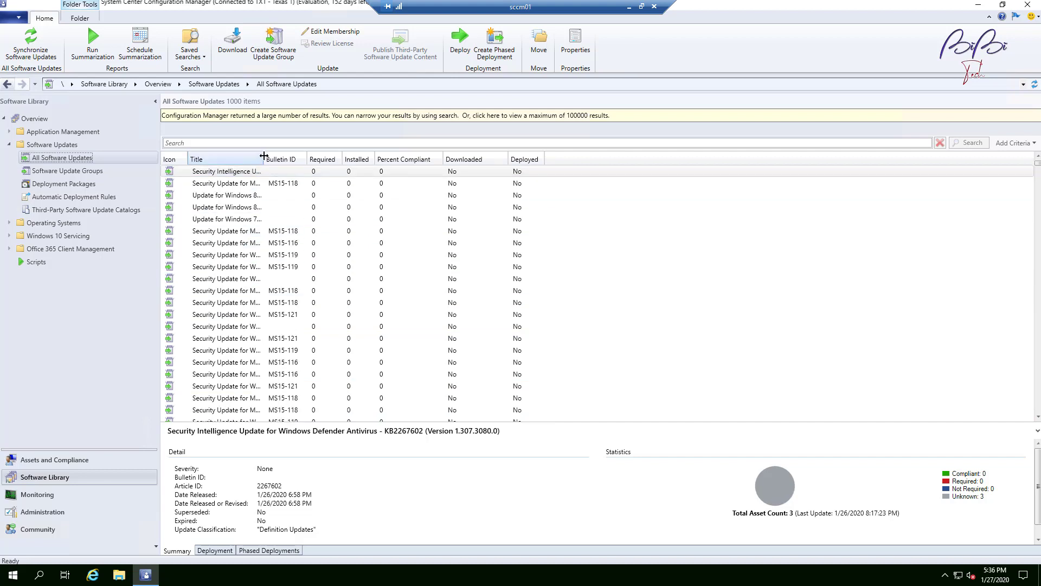
pyautogui.moveTo(264, 158); pyautogui.dragTo(442, 162)
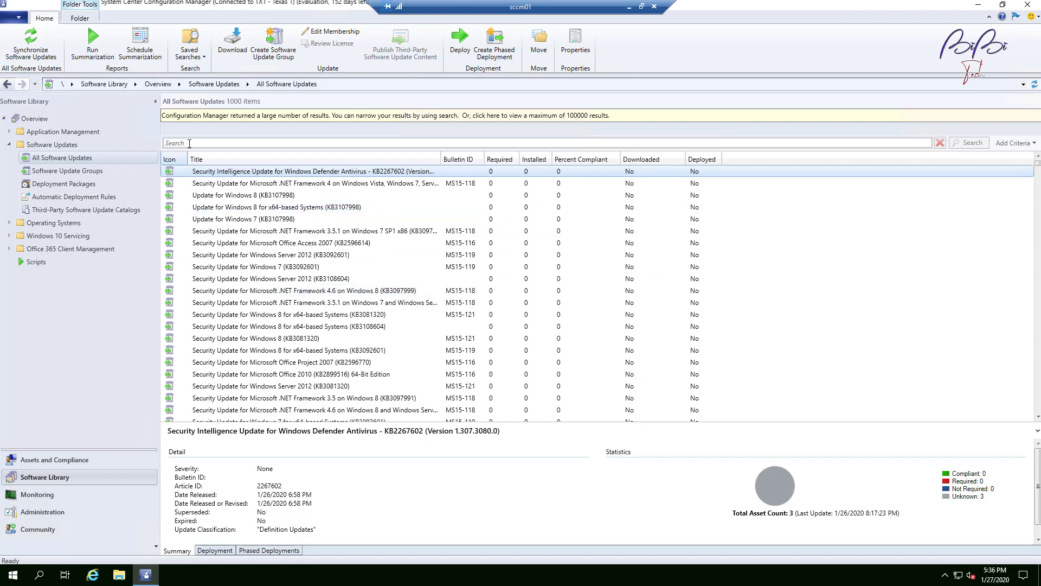
pyautogui.press('super+e')
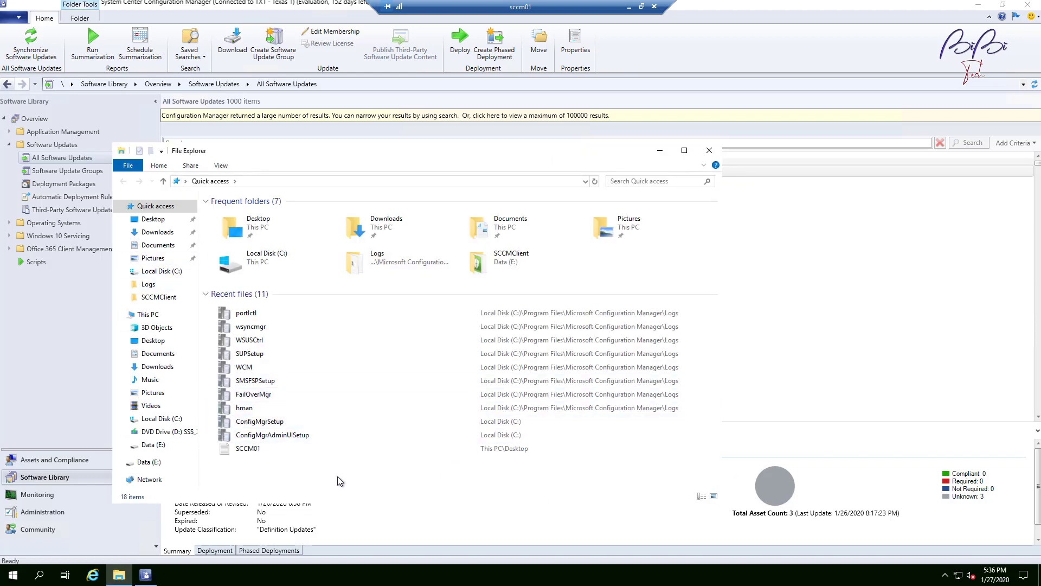
# Step: Open wsyncmgr.log in the Trace Log Tool and scroll through its sync entries
pyautogui.doubleClick(258, 327)
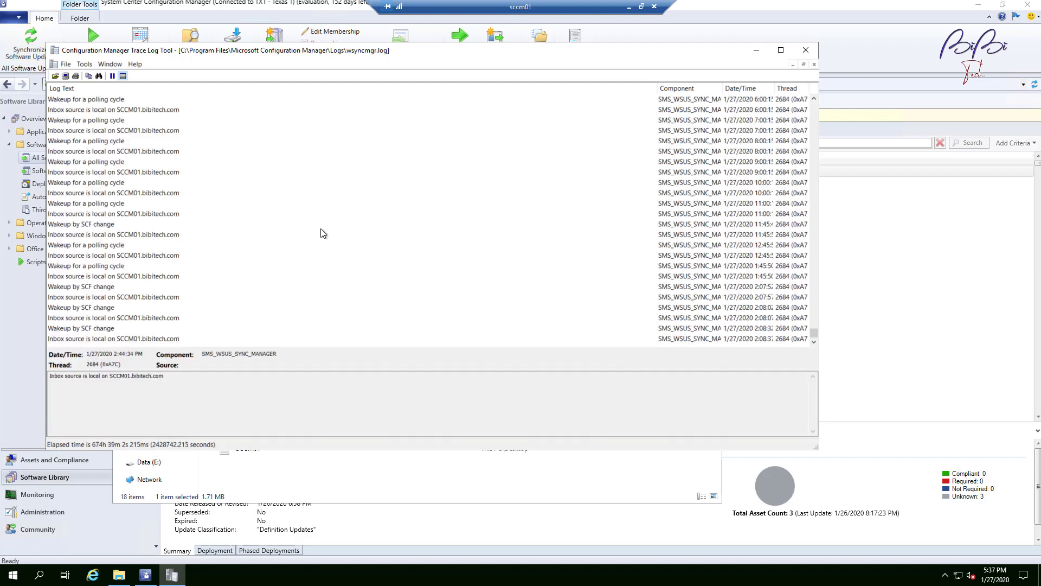
pyautogui.scroll(7, 440, 237)
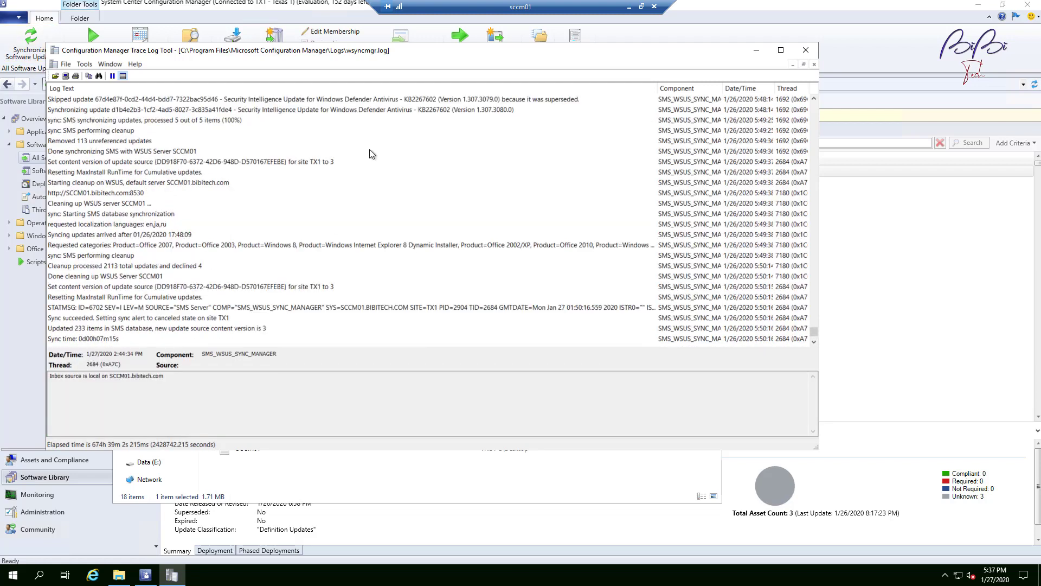
pyautogui.scroll(10, 314, 225)
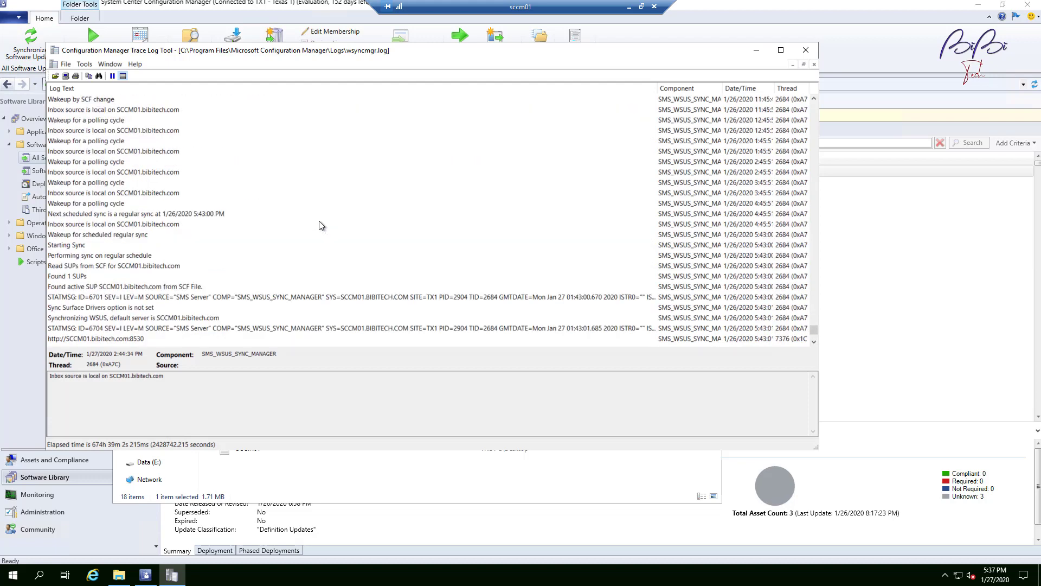
pyautogui.scroll(7, 321, 225)
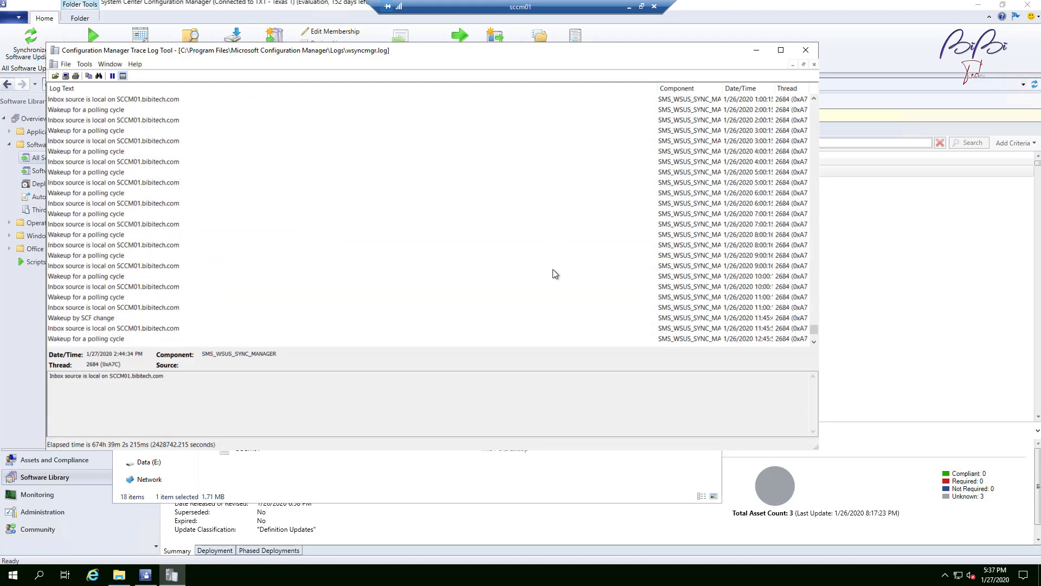
pyautogui.scroll(6, 493, 230)
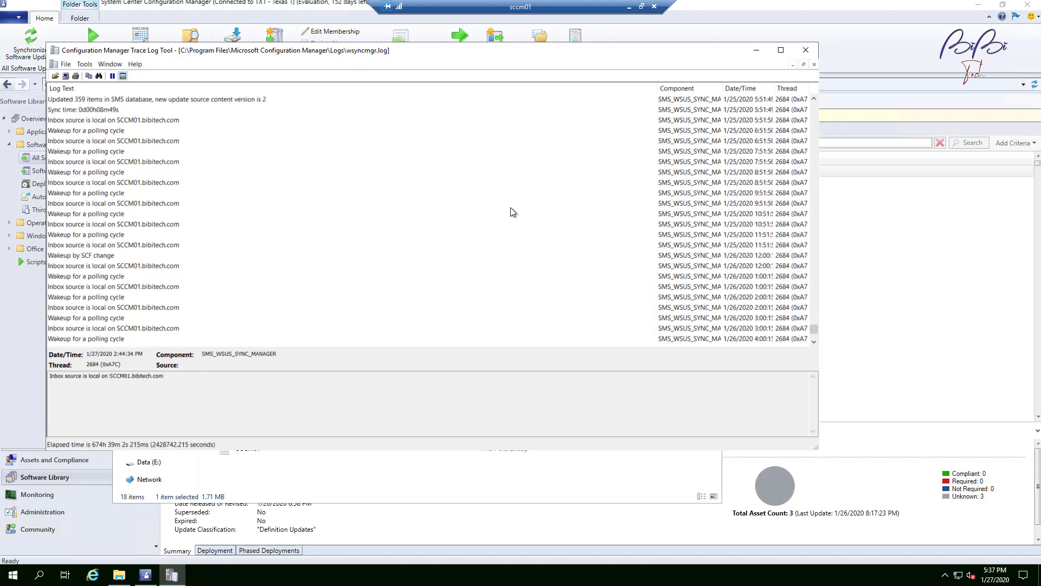
# Step: Close the Trace Log Tool and show Administration > Servers and Site System Roles
pyautogui.click(806, 50)
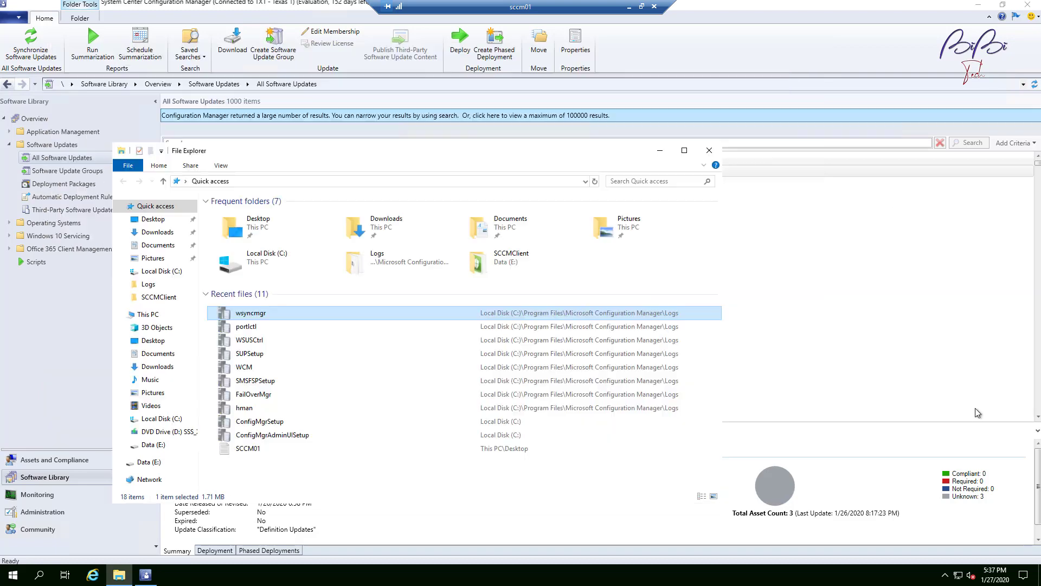
pyautogui.click(61, 520)
pyautogui.click(58, 517)
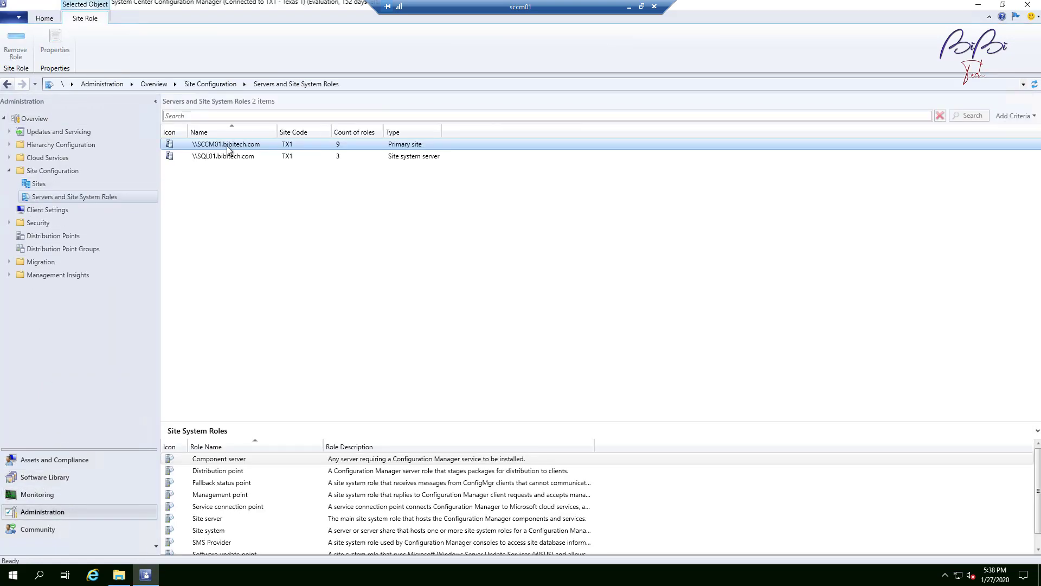
# Step: Start Add Site System Roles on \\SCCM01.bibitech.com and pass the General and Proxy pages
pyautogui.rightClick(418, 148)
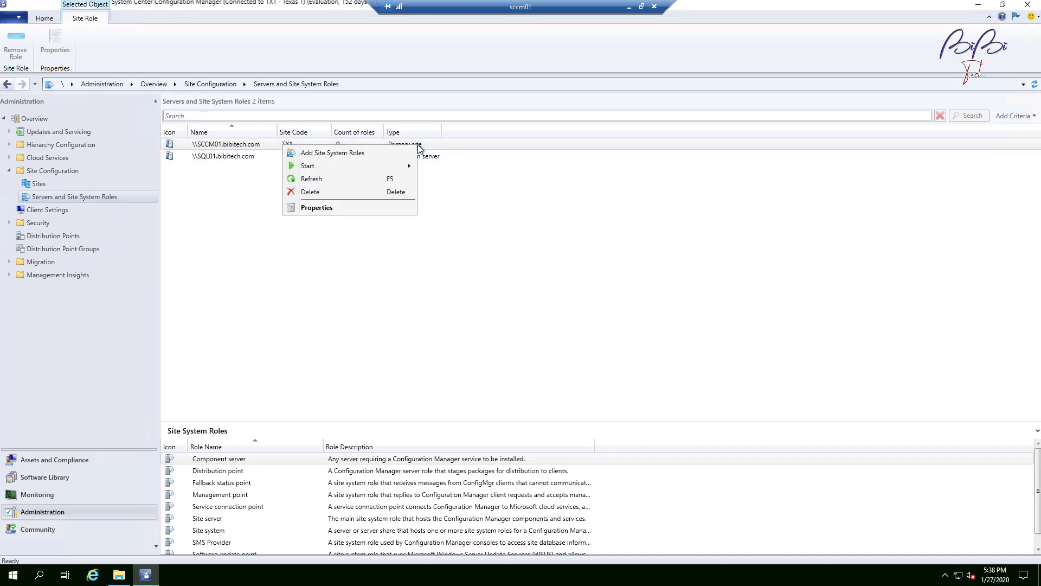
pyautogui.click(350, 154)
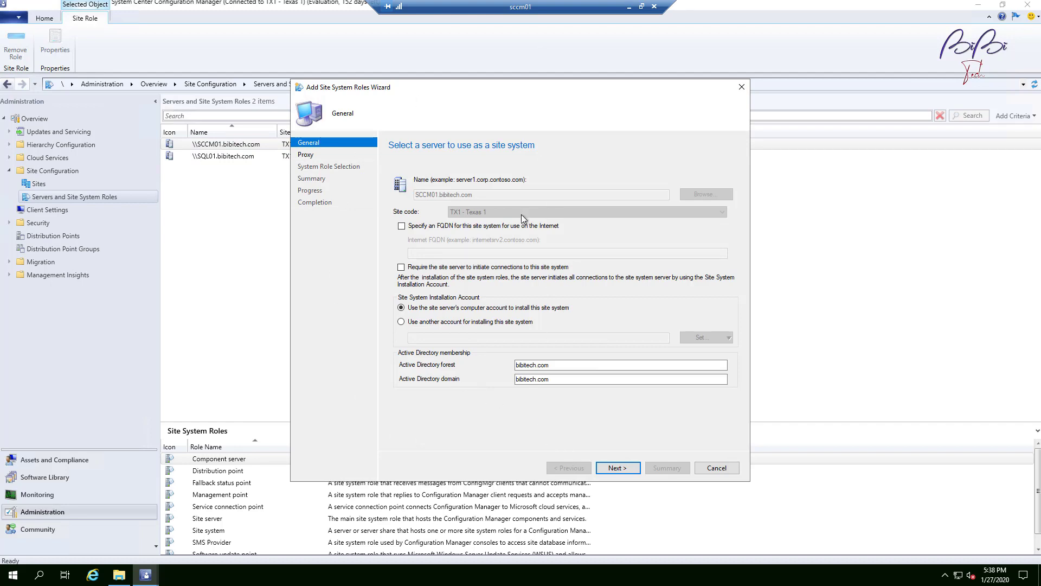
pyautogui.click(630, 469)
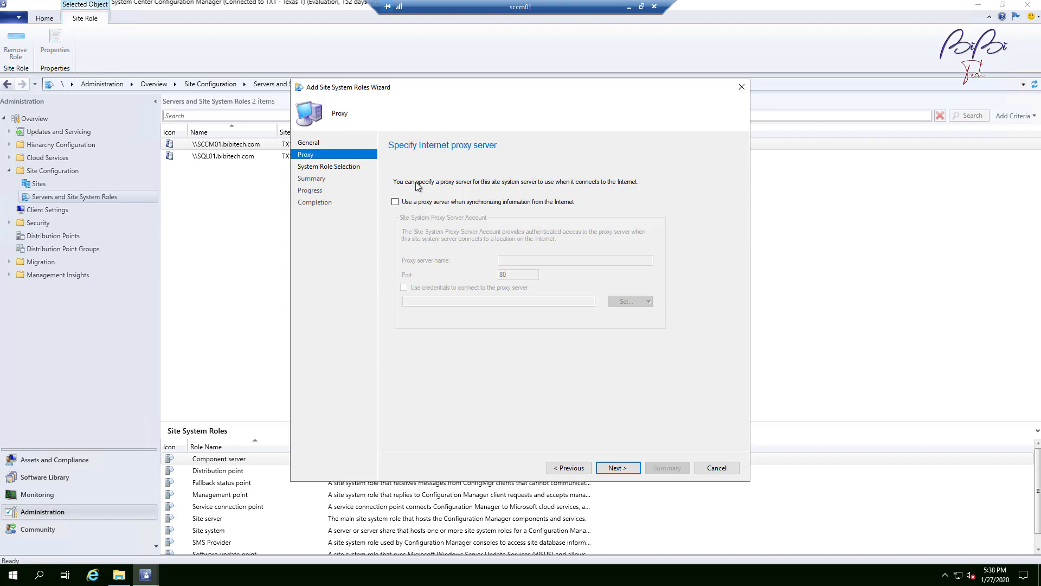
pyautogui.click(631, 469)
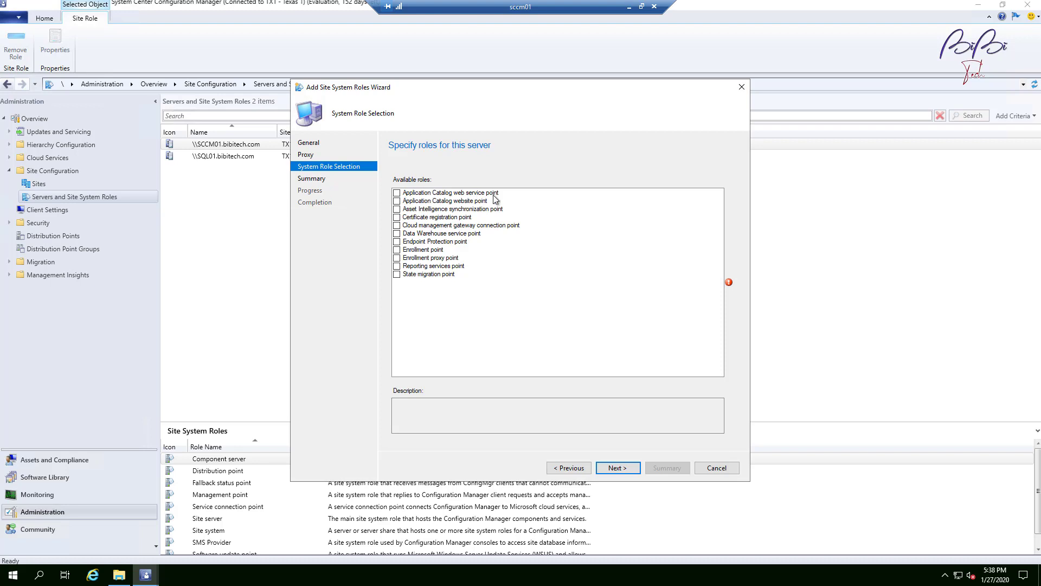
# Step: Select the Application Catalog website point and web service point roles and continue
pyautogui.click(397, 202)
pyautogui.click(459, 193)
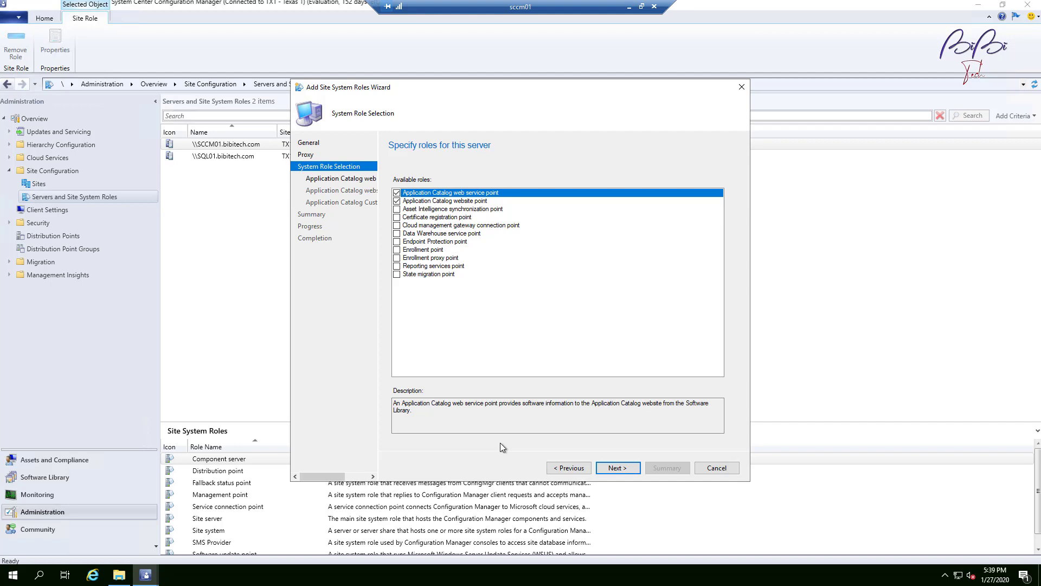
pyautogui.click(635, 471)
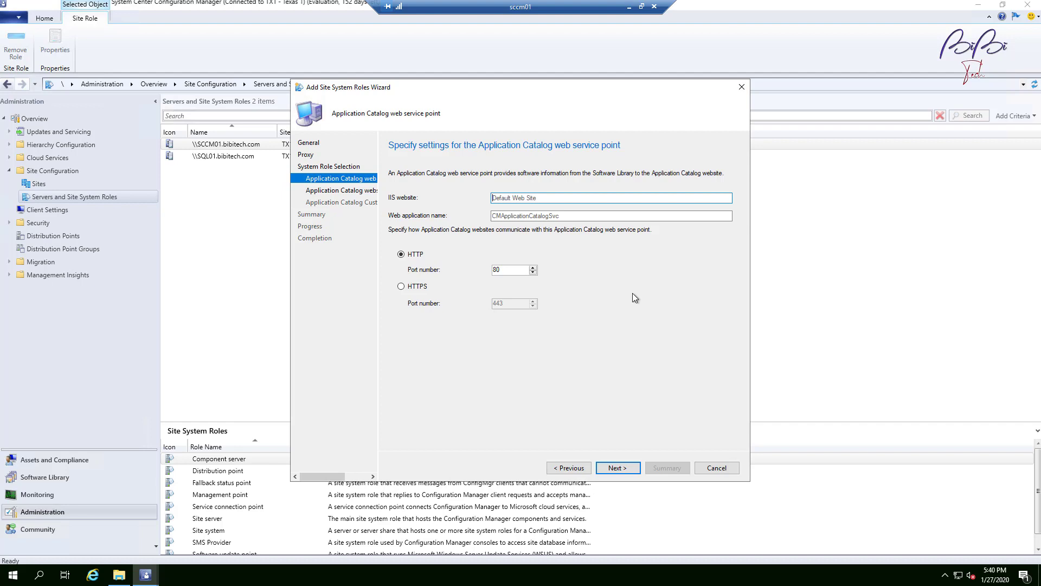
# Step: Keep SCCM01.bibitech.com as site system server and set the web application name to BibiTech
pyautogui.click(618, 468)
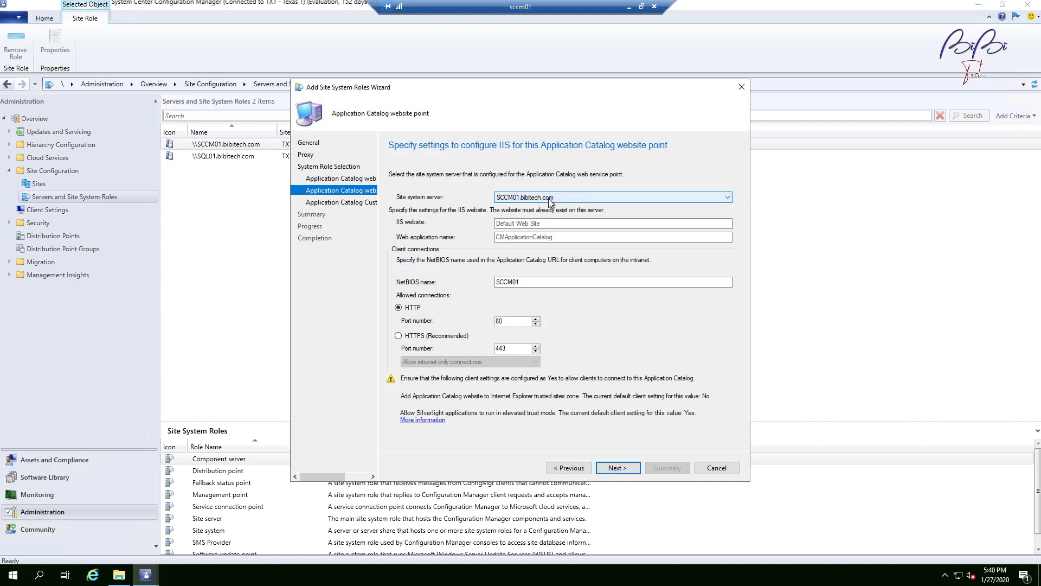
pyautogui.click(567, 198)
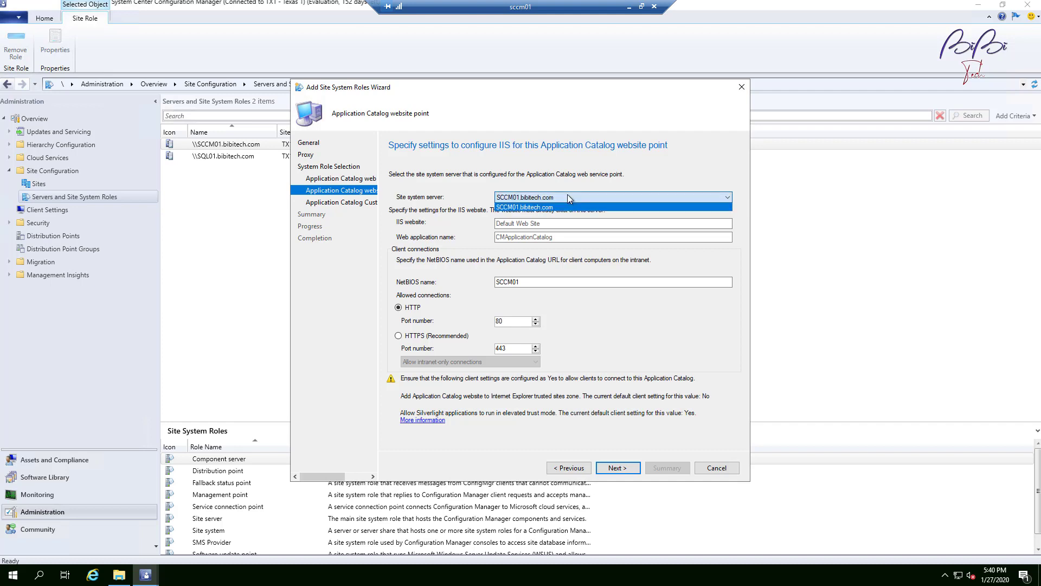
pyautogui.click(568, 199)
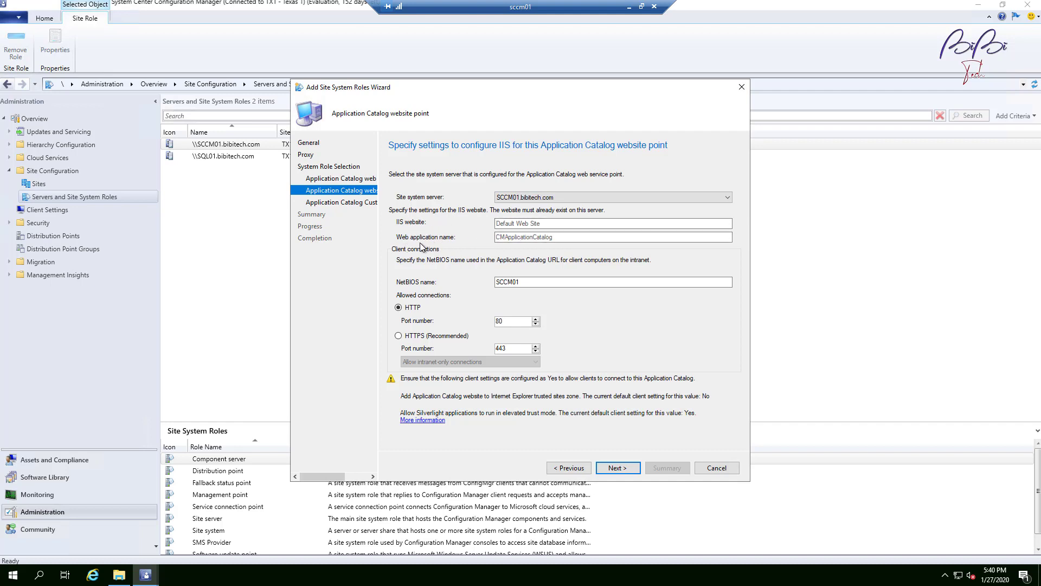
pyautogui.click(576, 239)
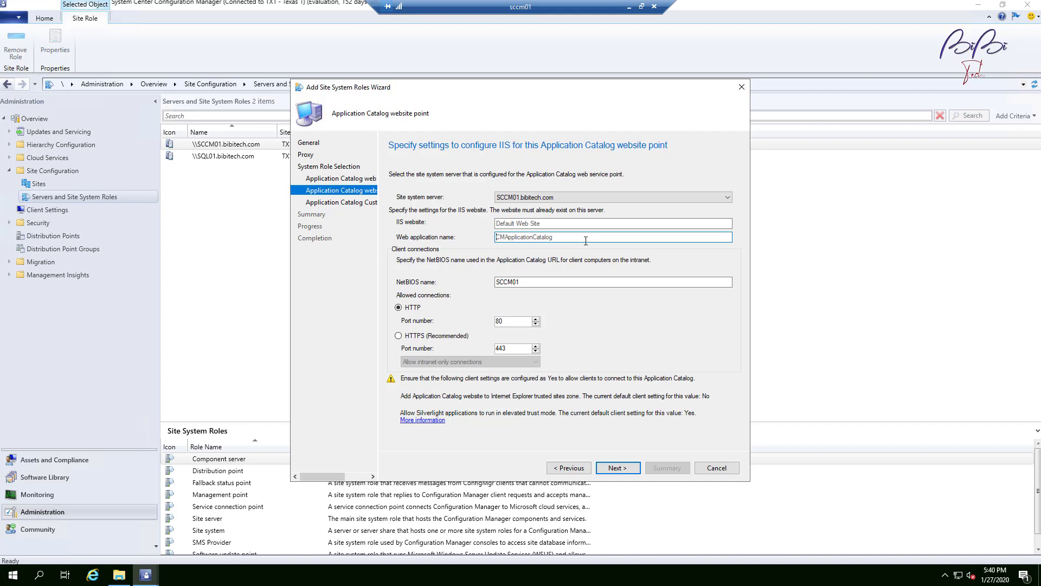
pyautogui.hotkey('ctrl', 'a')
pyautogui.write('BibiTech')
pyautogui.click(618, 467)
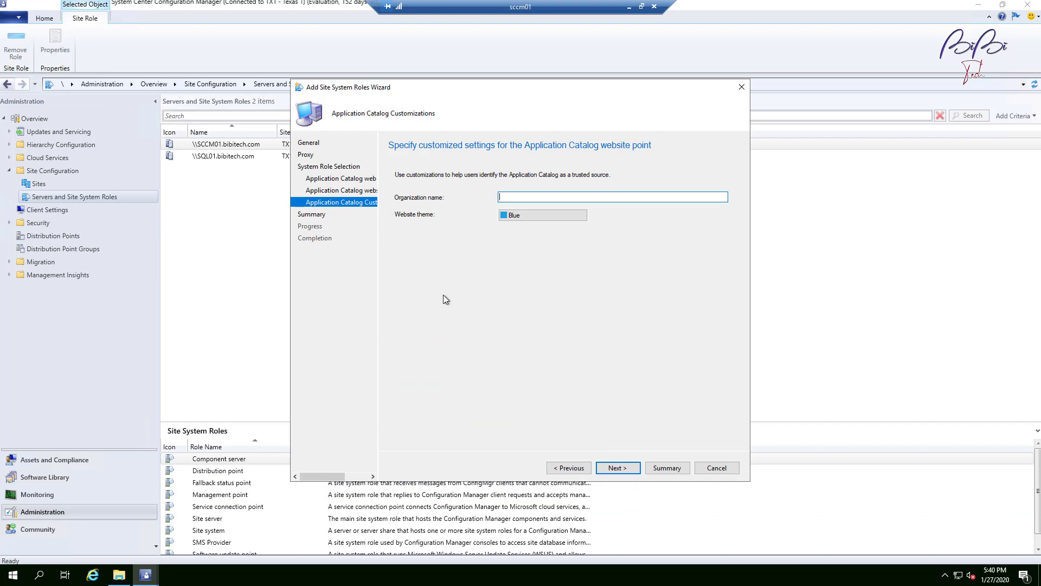
# Step: Enter organization name Bibi Tech, keep the Blue website theme, and go to the Summary
pyautogui.write('Bibi Tech')
pyautogui.click(516, 216)
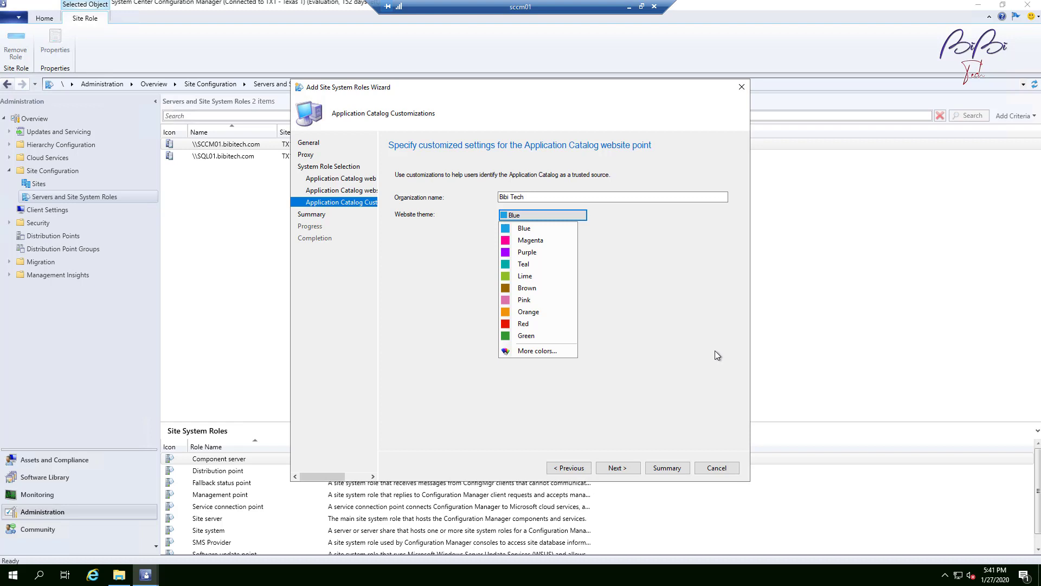
pyautogui.click(519, 215)
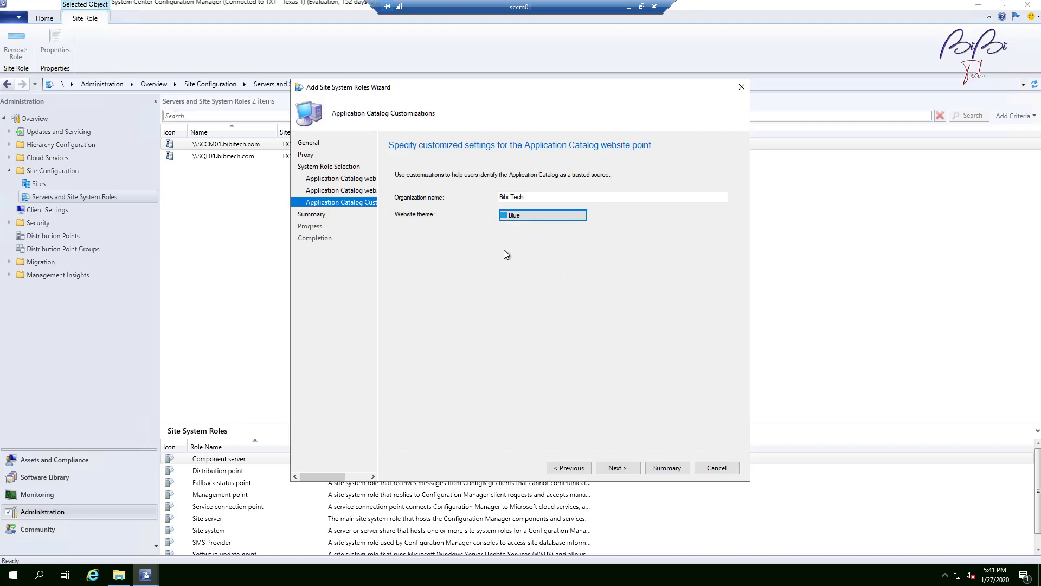
pyautogui.click(618, 469)
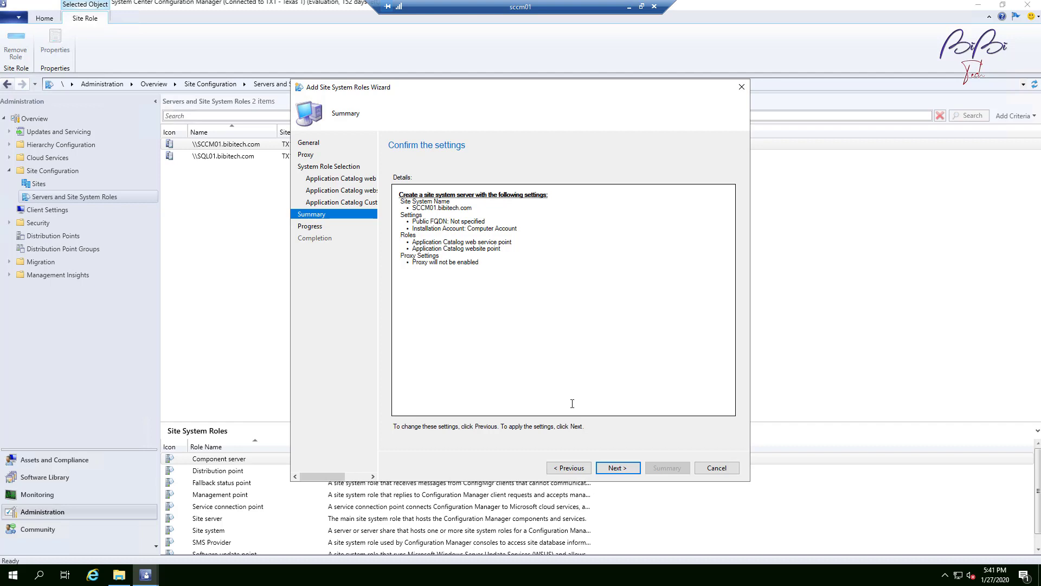
# Step: Apply the wizard to add both Application Catalog roles, close it, and open File Explorer
pyautogui.click(618, 467)
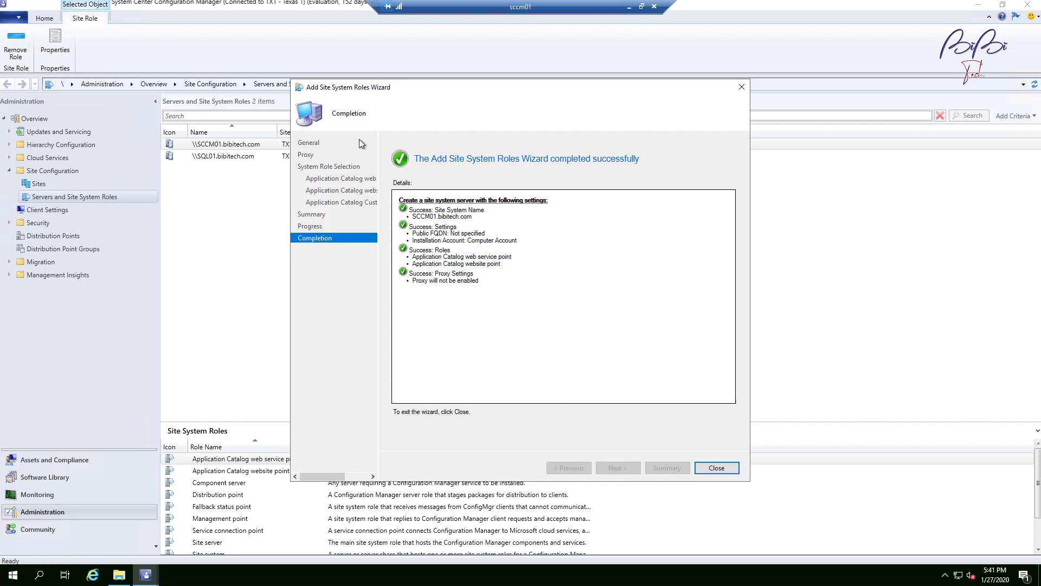
pyautogui.click(717, 468)
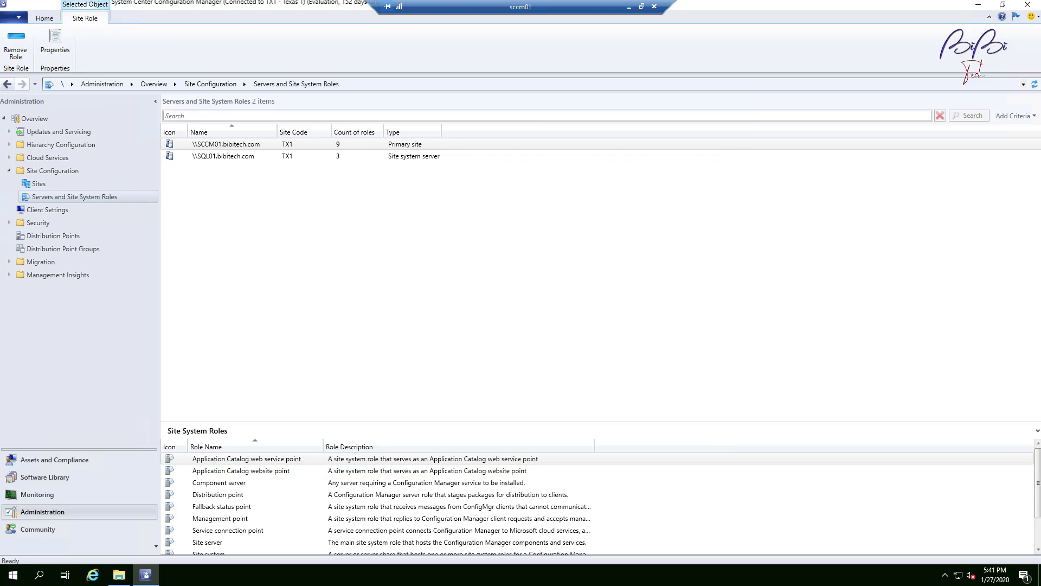
pyautogui.click(119, 574)
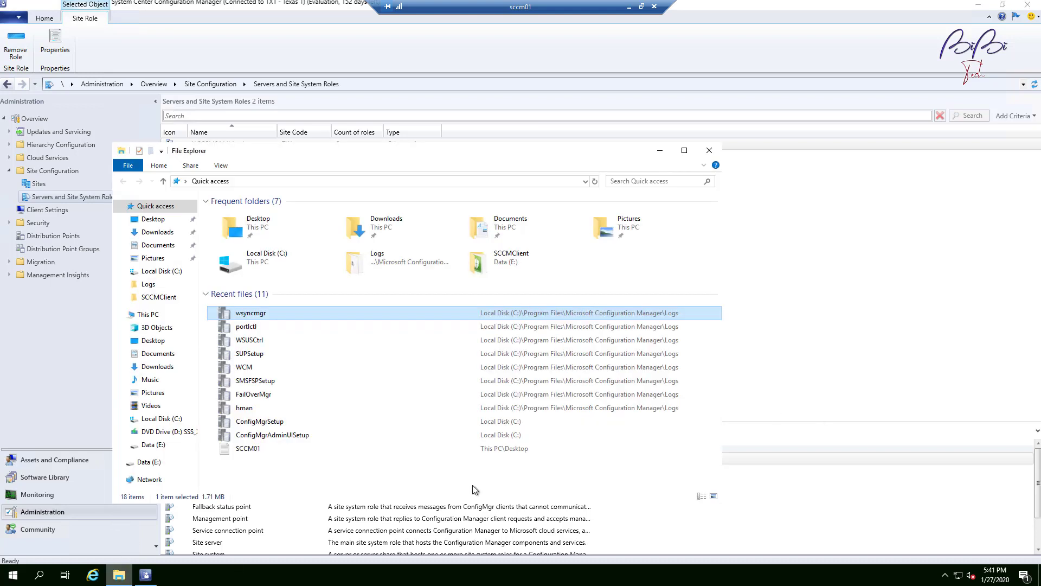
# Step: Browse to C:\Program Files\Microsoft Configuration Manager\Logs
pyautogui.click(169, 273)
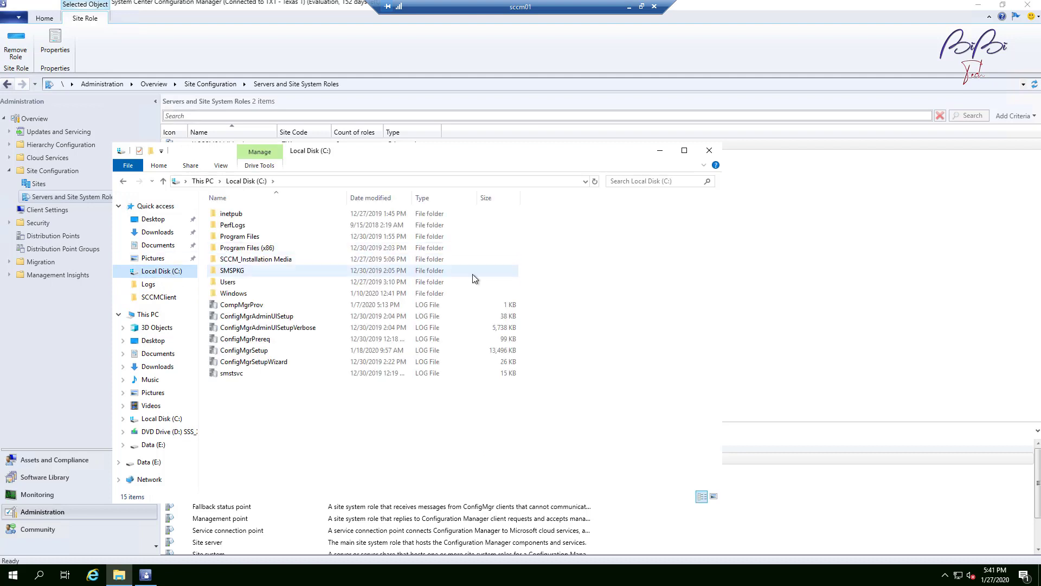
pyautogui.doubleClick(255, 236)
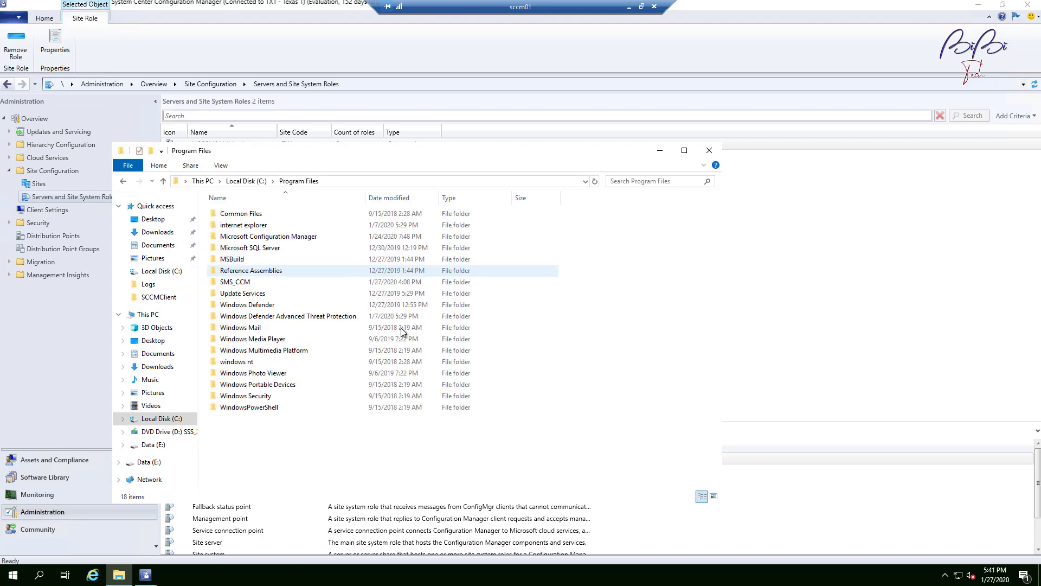
pyautogui.doubleClick(289, 237)
pyautogui.click(255, 293)
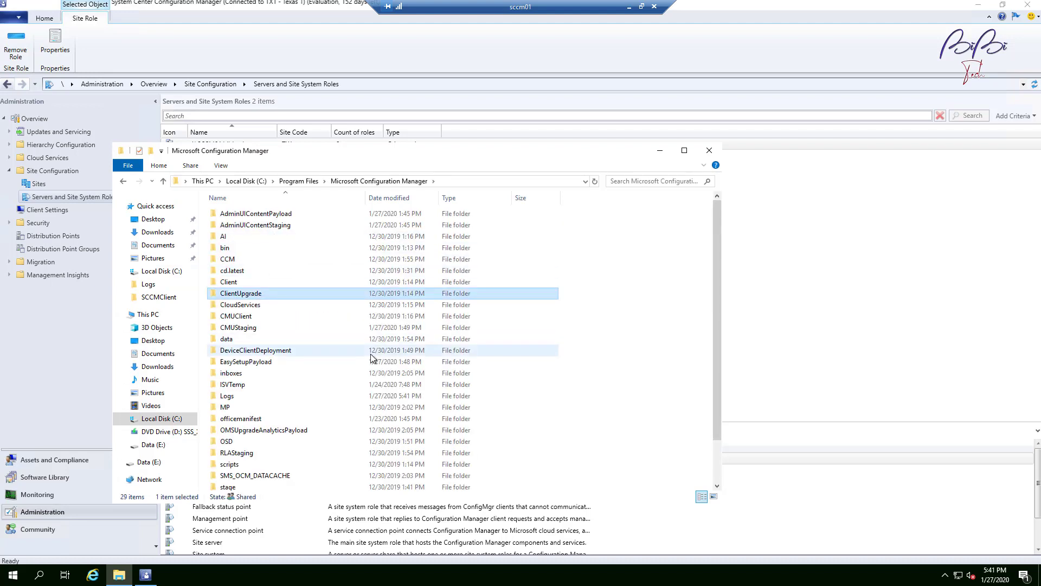
pyautogui.press('l')
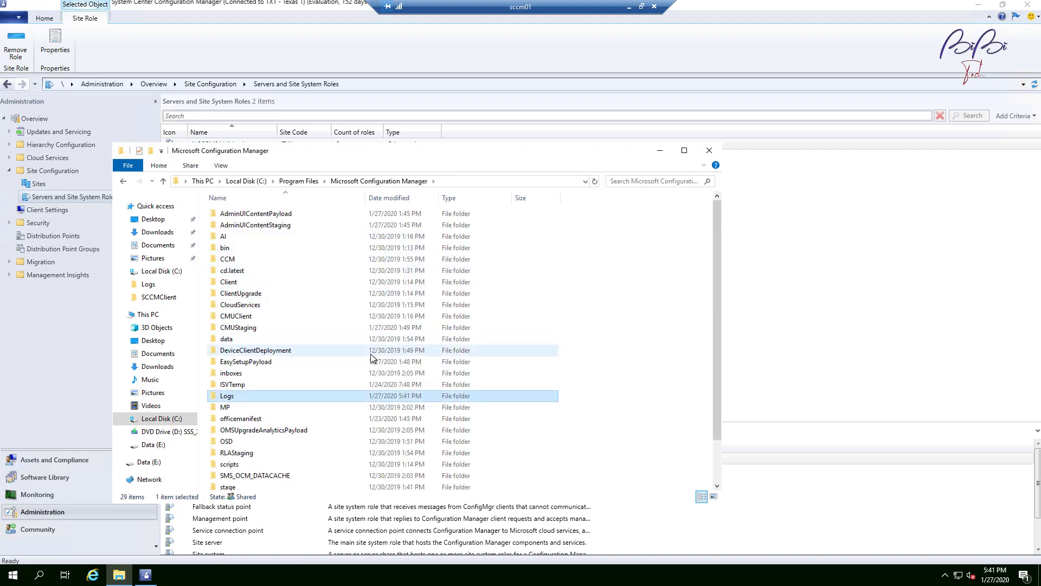
pyautogui.doubleClick(323, 396)
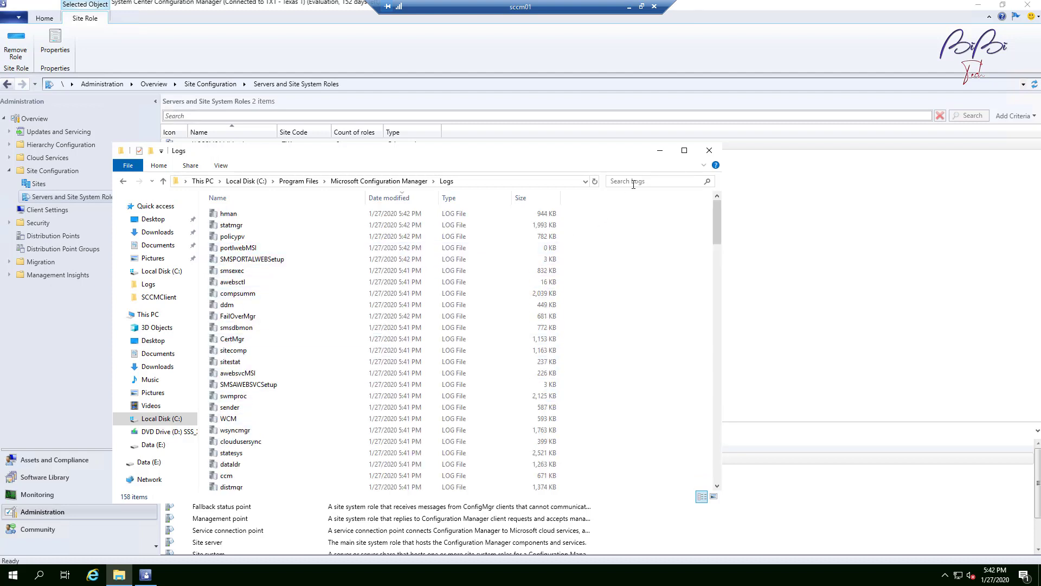
# Step: Search the Logs folder for SMSAWEBSVCSetup.log and select the result
pyautogui.click(610, 182)
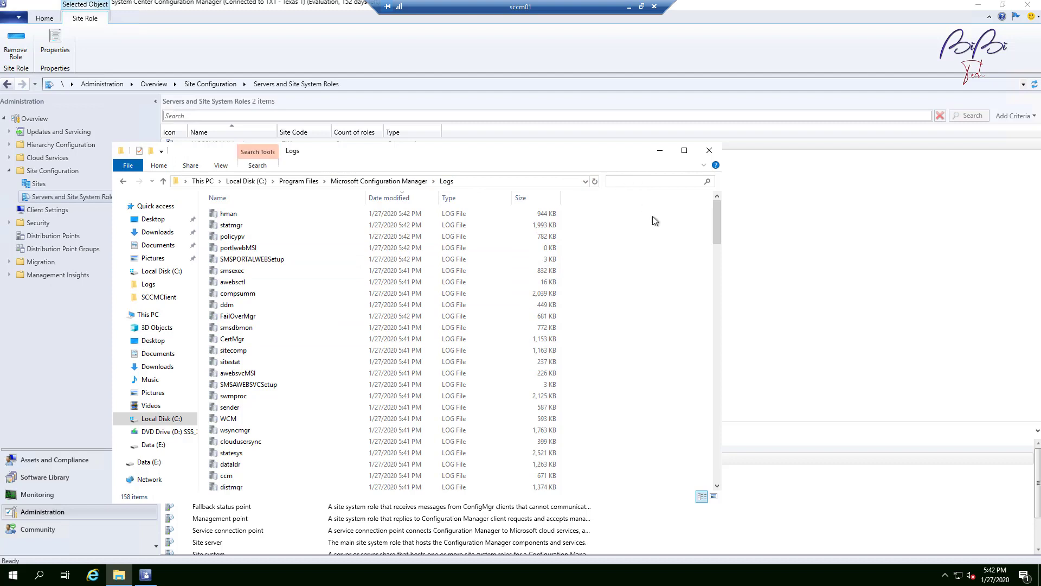
pyautogui.write('SMSAWEBSVCSetup.log')
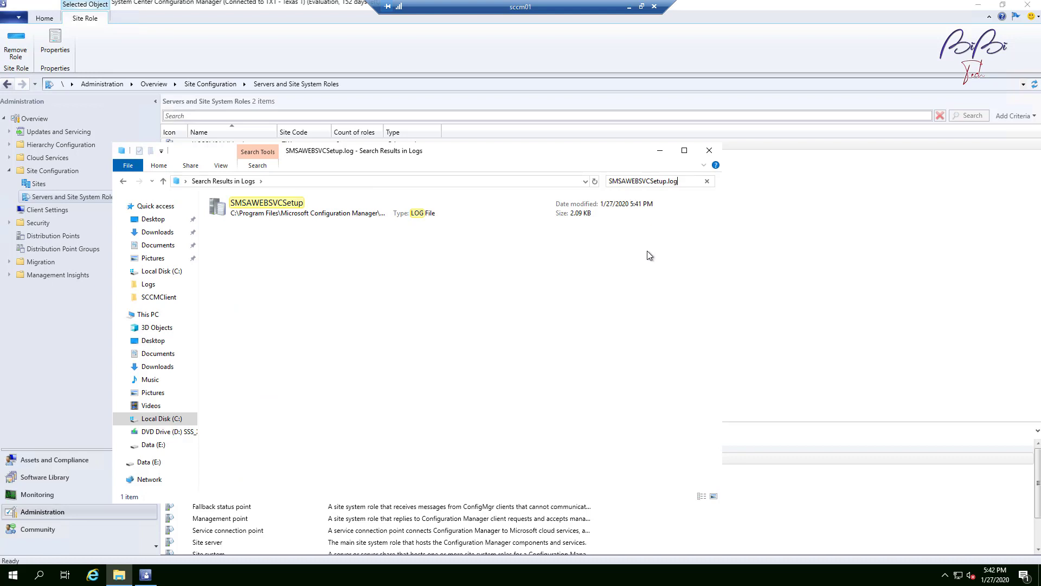
pyautogui.click(321, 211)
# Step: Glance at SMSAWEBSVCSetup.log, then search the Logs folder for awebsvcMSI.log and open it
pyautogui.doubleClick(320, 211)
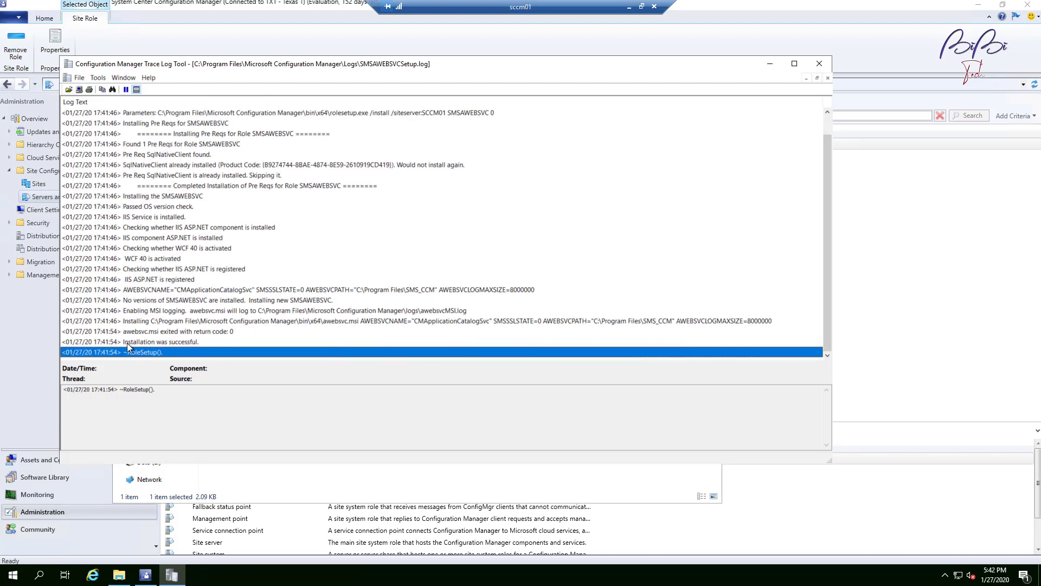
pyautogui.click(819, 63)
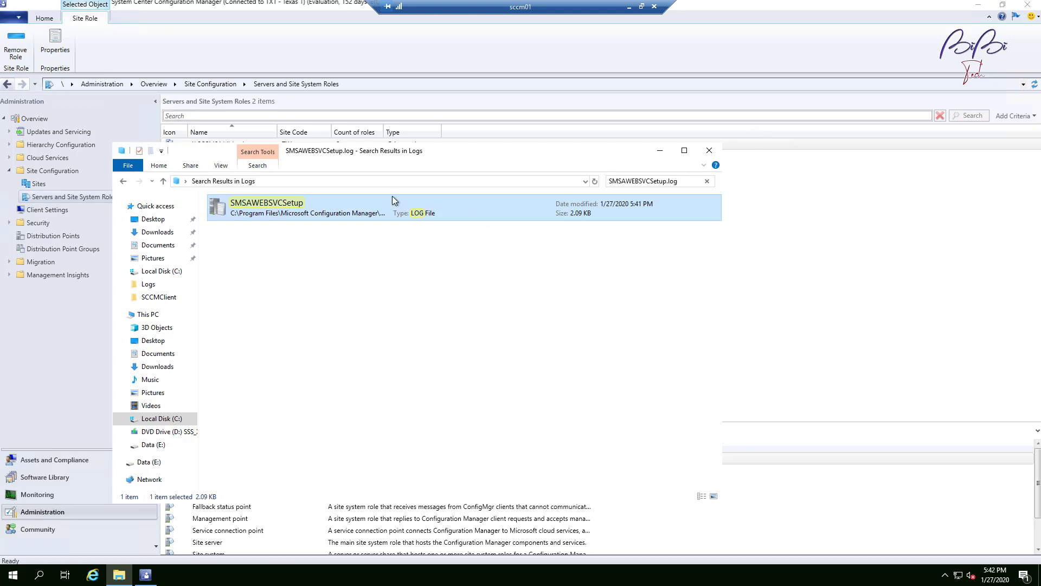
pyautogui.click(124, 181)
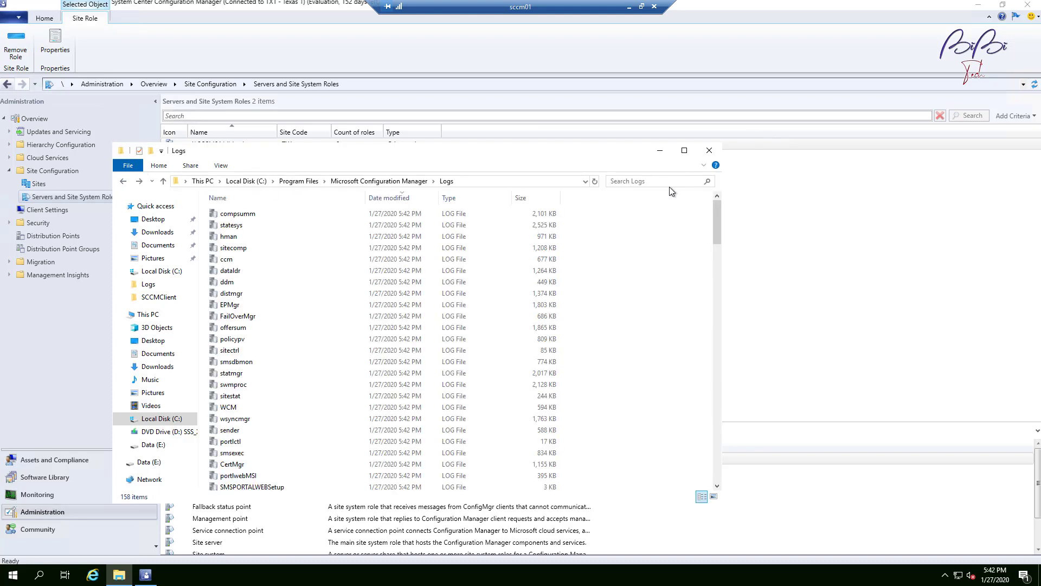
pyautogui.click(667, 181)
pyautogui.write('awebsvcMSI.log')
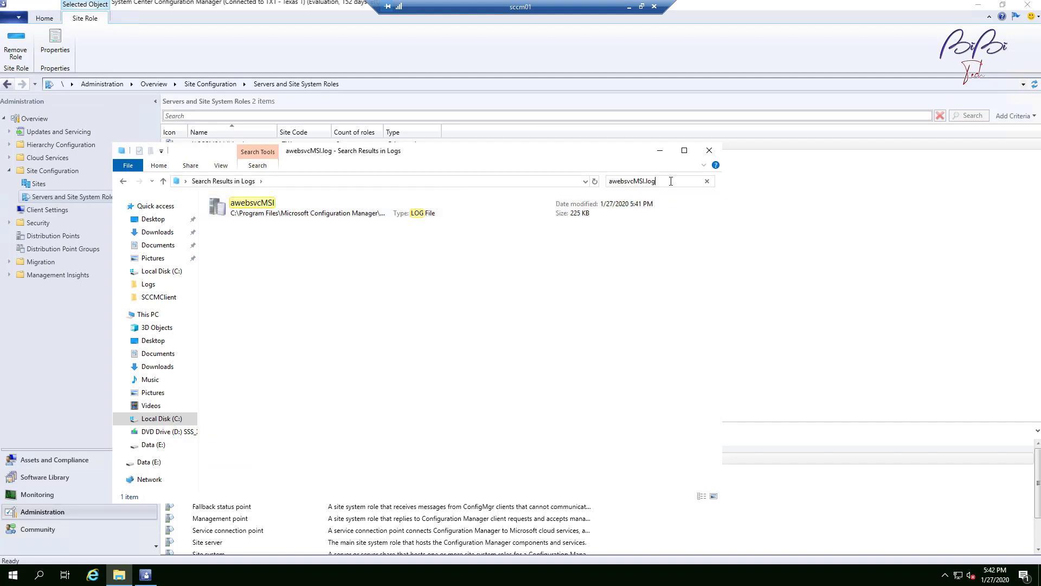
pyautogui.doubleClick(314, 210)
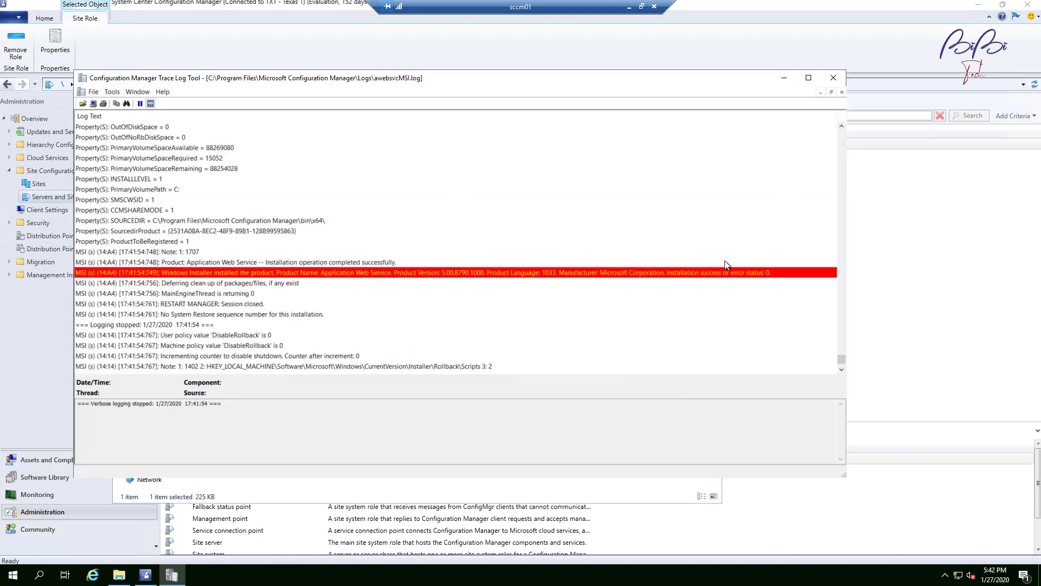
# Step: Read the 'Windows Installer installed the product' success entry in awebsvcMSI.log
pyautogui.scroll(10, 705, 269)
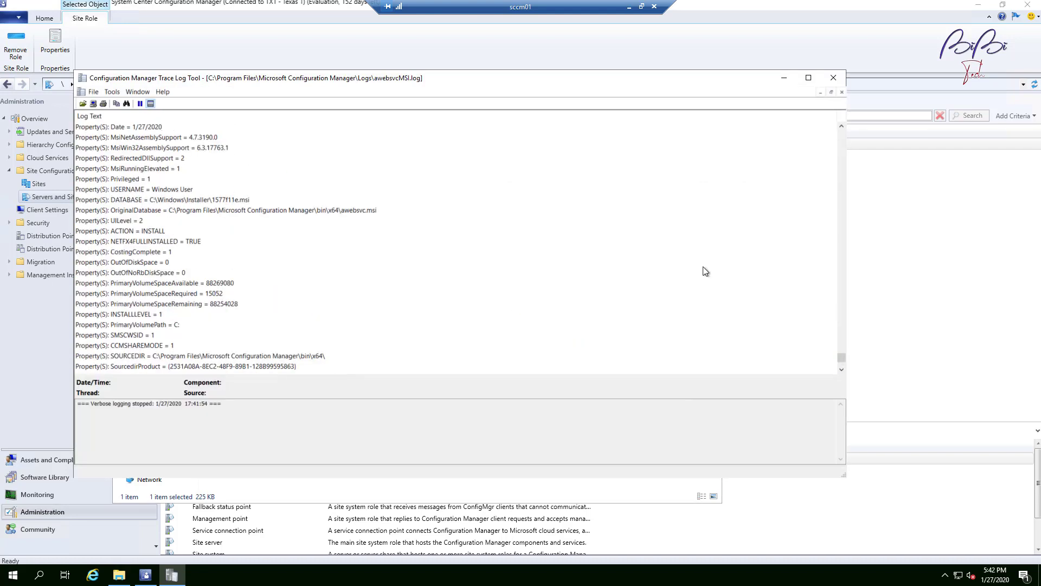
pyautogui.scroll(5, 704, 262)
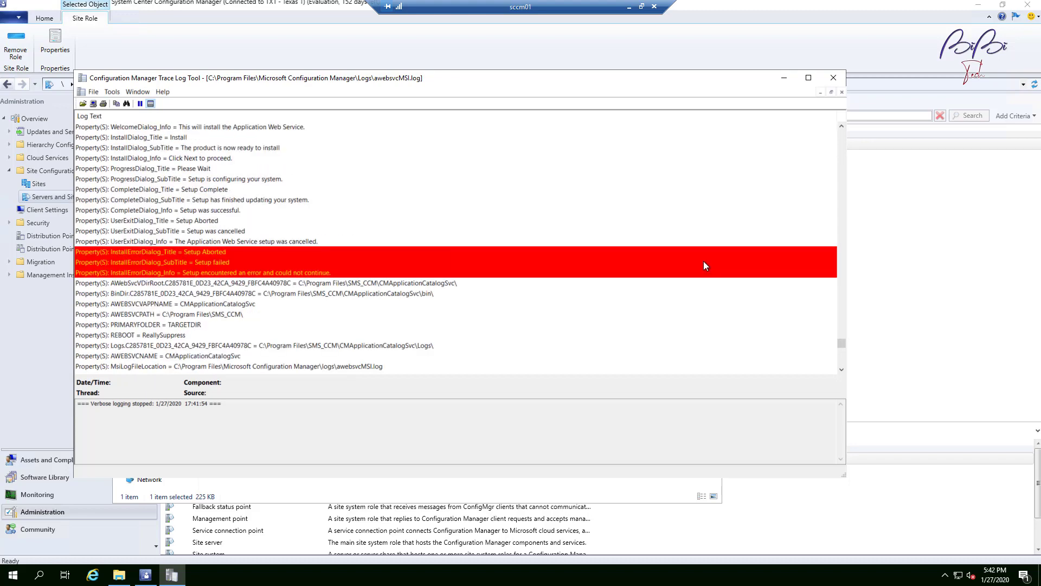
pyautogui.scroll(-10, 704, 262)
pyautogui.scroll(3, 700, 256)
pyautogui.scroll(-6, 699, 256)
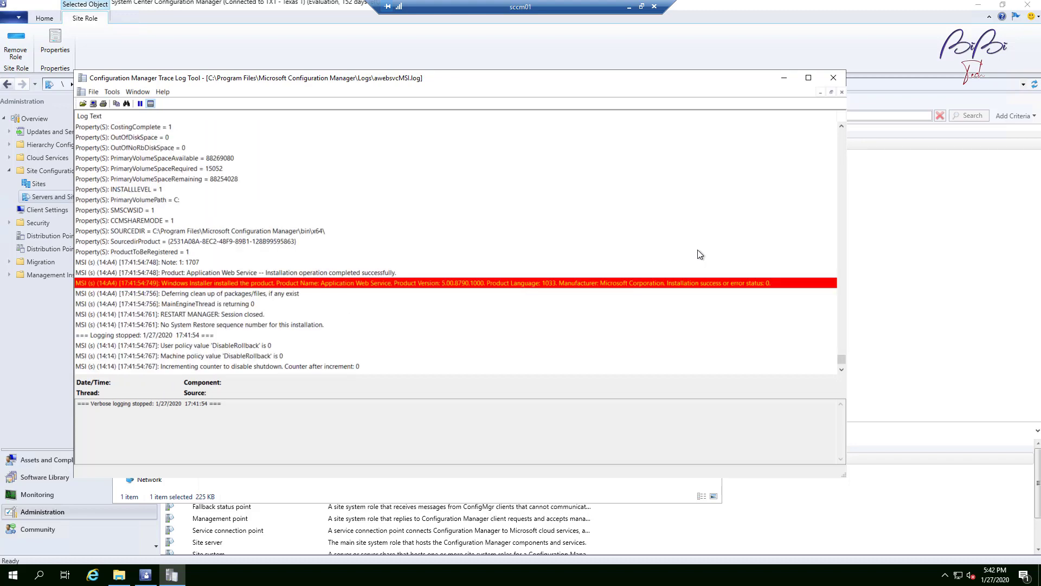
pyautogui.click(289, 295)
pyautogui.click(298, 283)
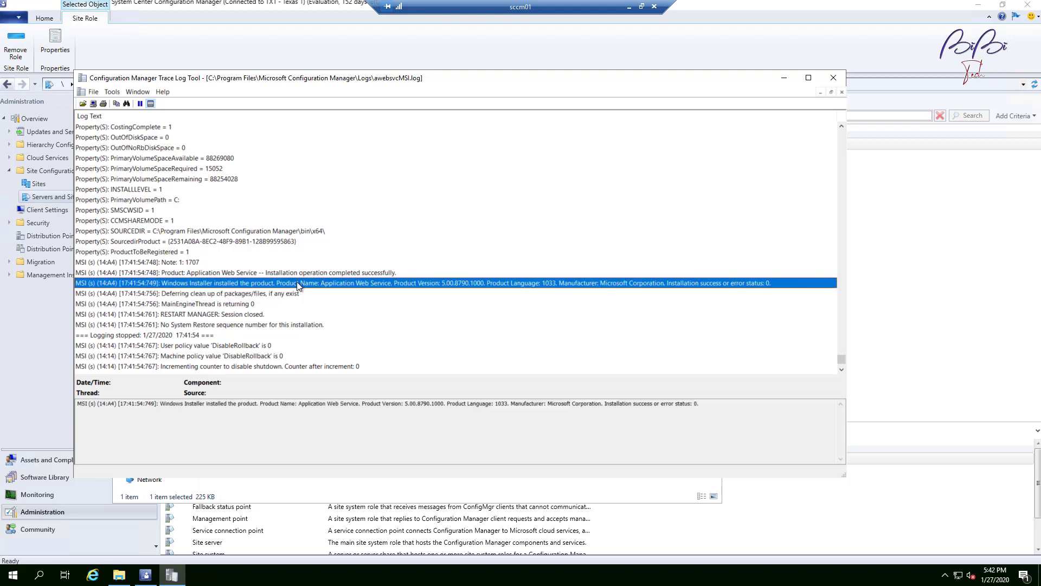
pyautogui.click(729, 296)
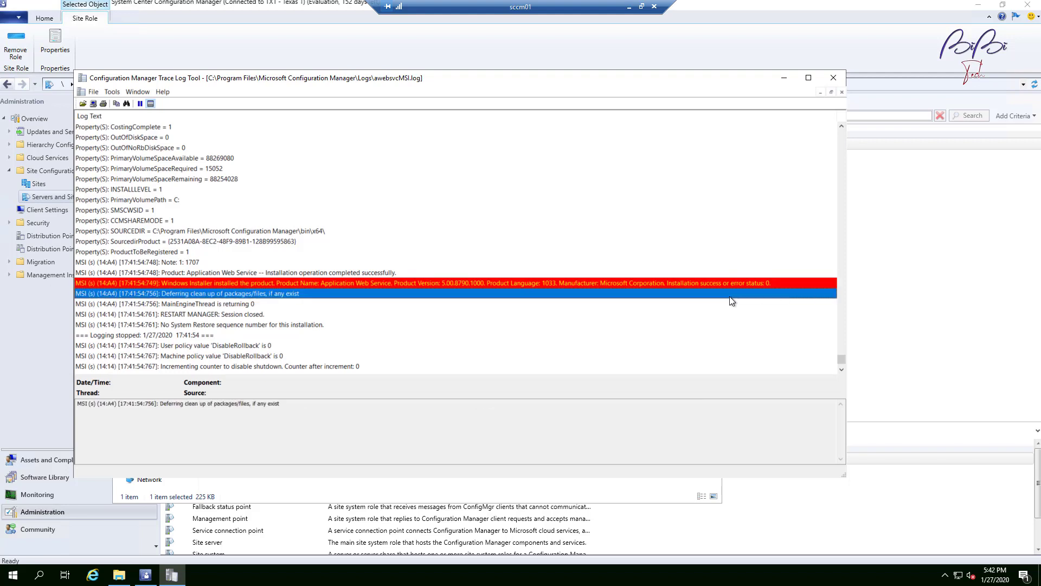
pyautogui.click(281, 283)
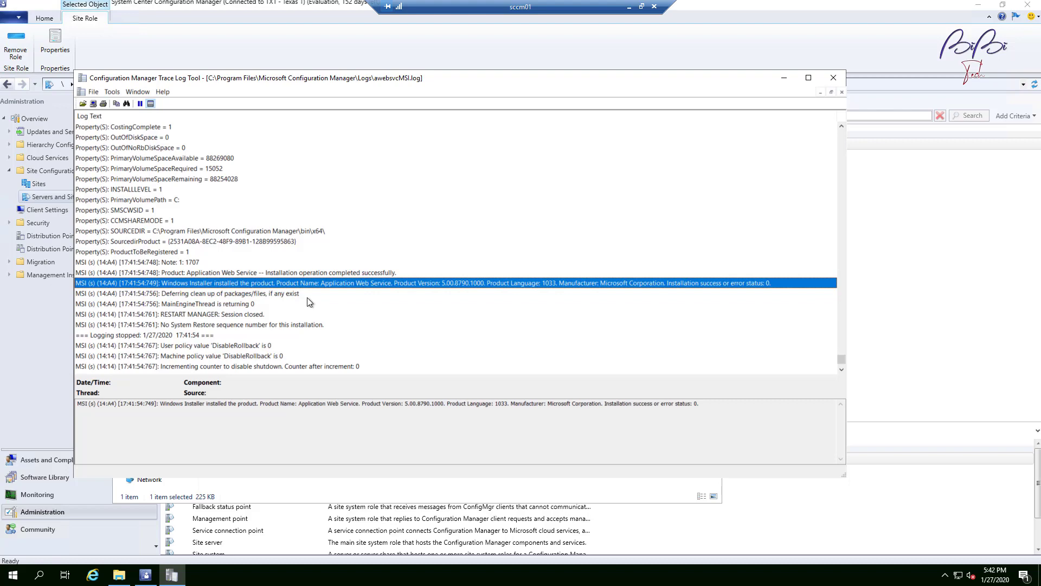
# Step: Check the session-closed entry, reselect the success line, and close the log viewer
pyautogui.scroll(-3, 307, 298)
pyautogui.click(759, 219)
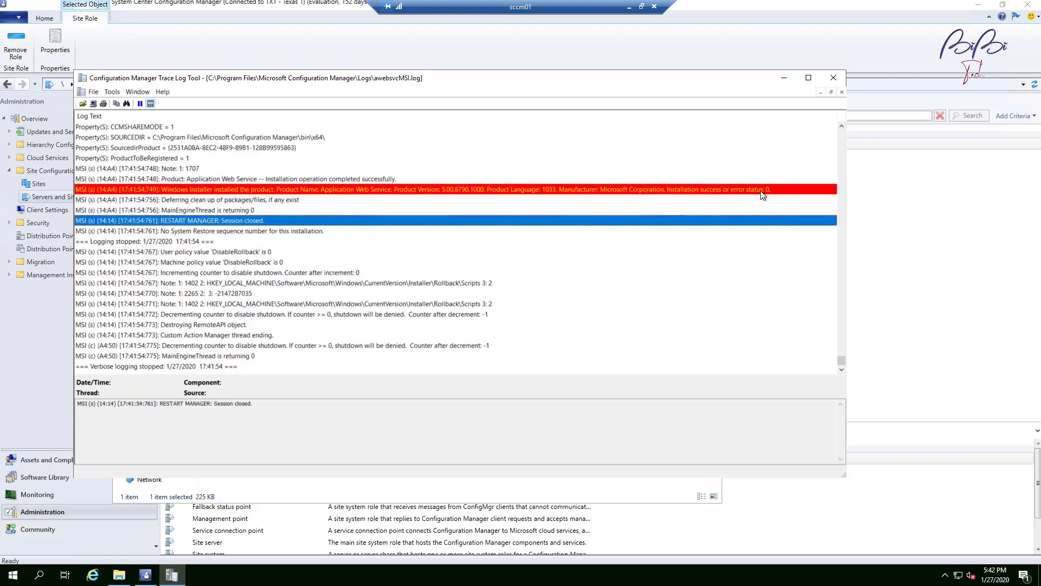
pyautogui.click(759, 190)
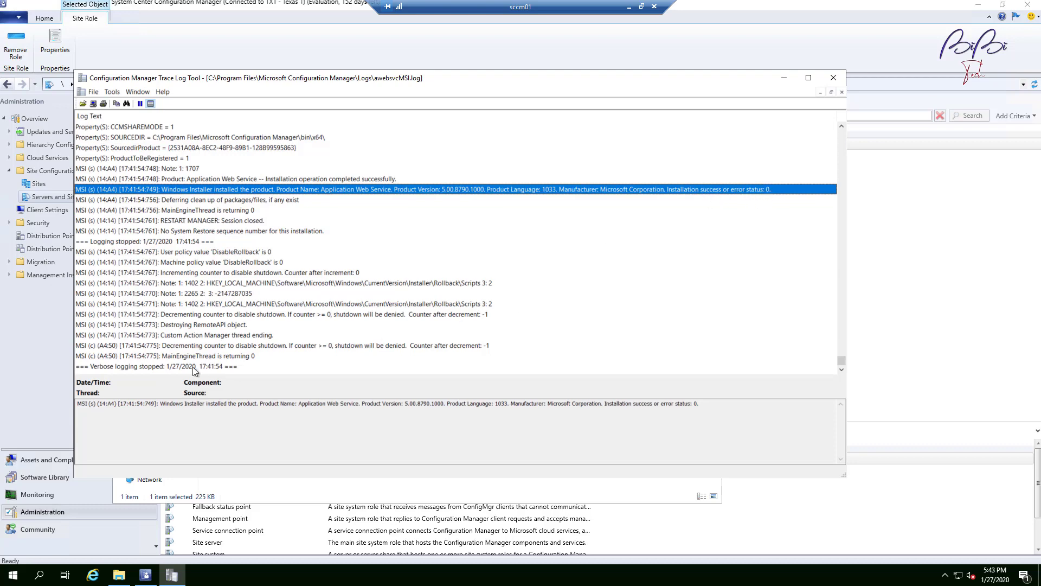
pyautogui.click(836, 79)
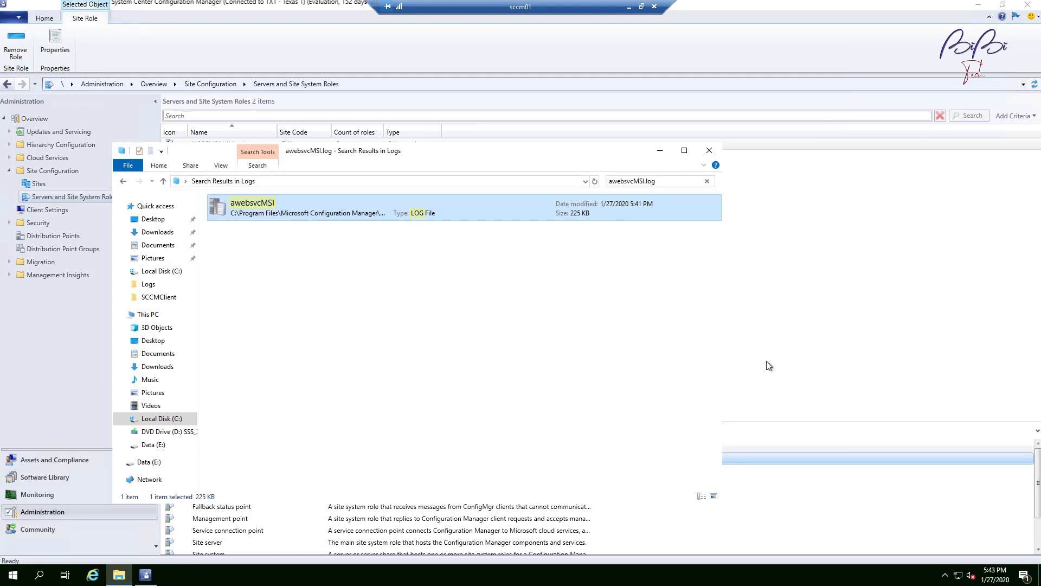
# Step: Open SMSPORTALWEBSetup.log, confirm its 'Installation was successful.' entry, and close it
pyautogui.click(124, 181)
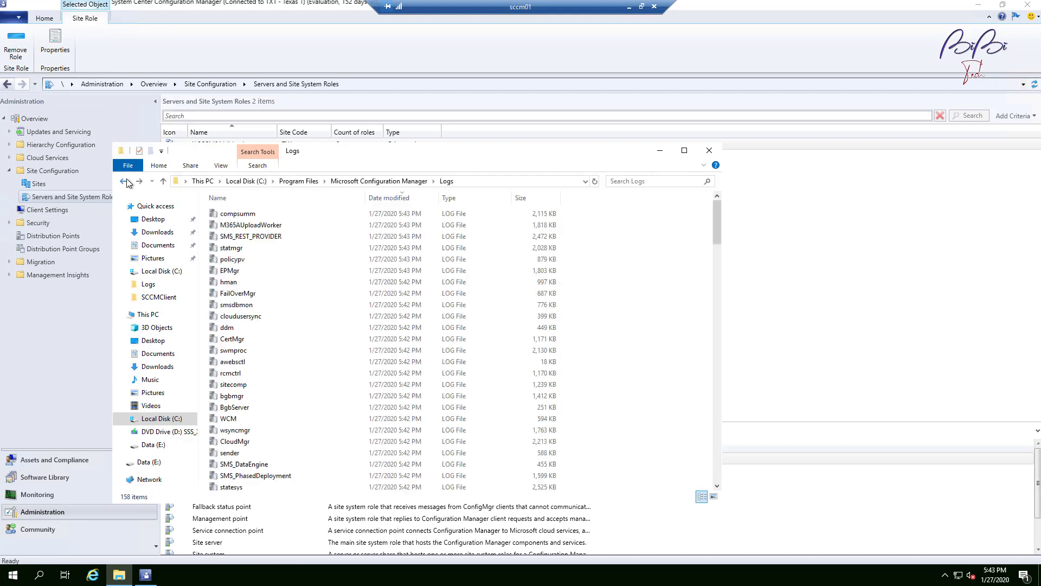
pyautogui.click(654, 183)
pyautogui.write('SMSPORTALWEBSetup.log')
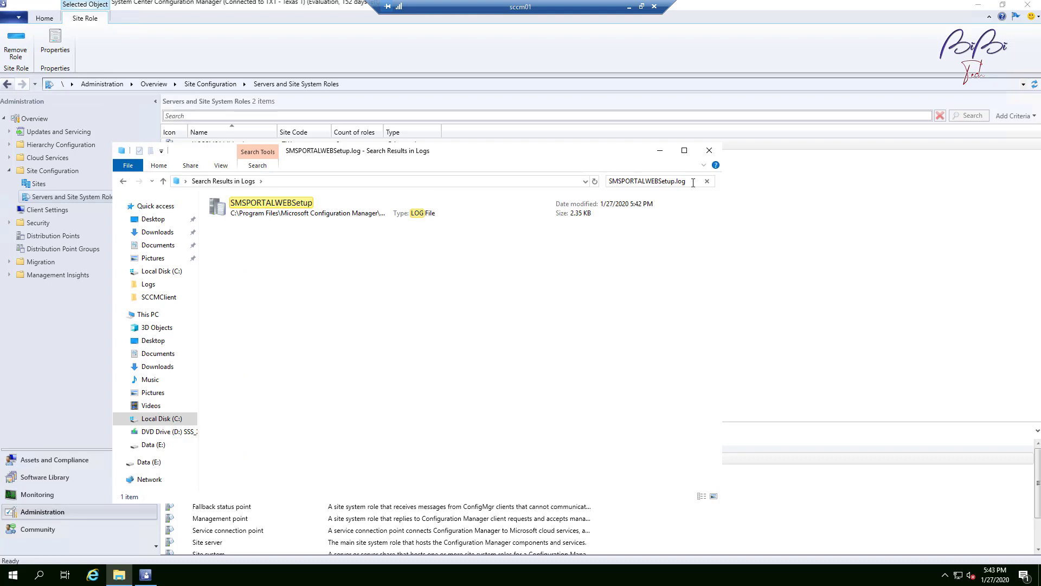
pyautogui.doubleClick(435, 204)
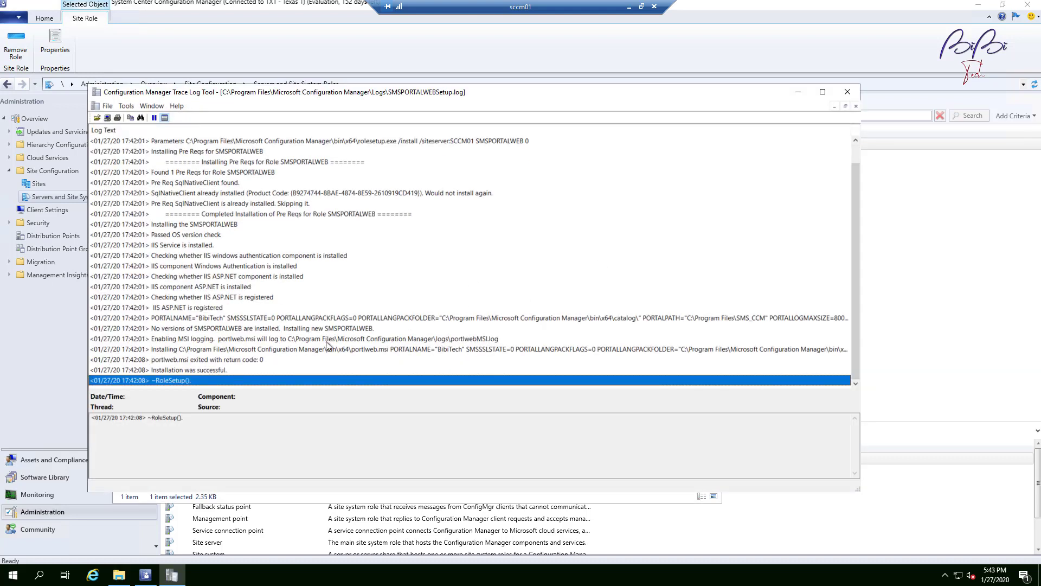
pyautogui.click(214, 369)
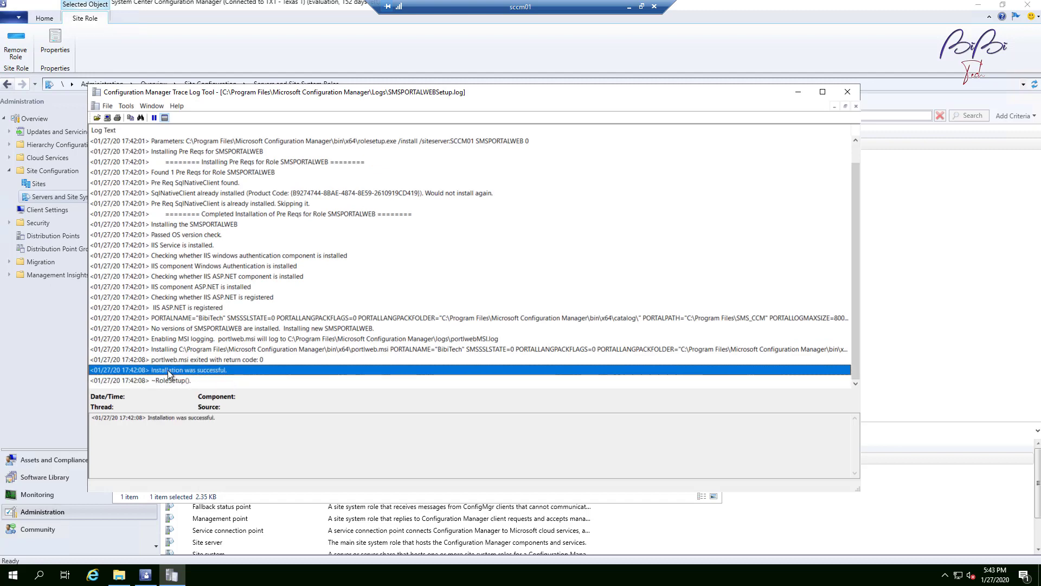
pyautogui.click(847, 91)
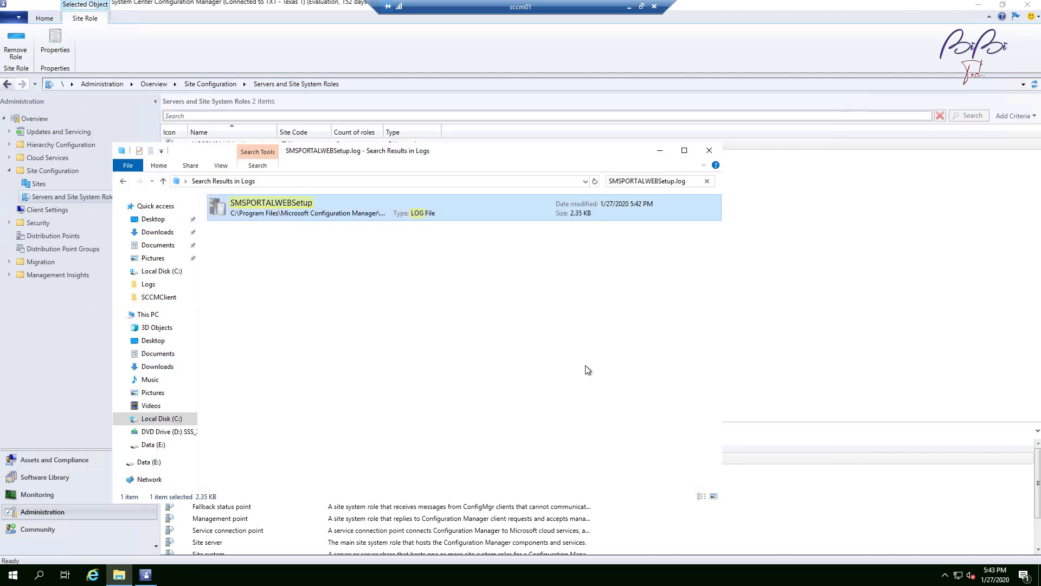
# Step: Open portlwebMSI.log, confirm the Portal Web Site installed with status 0, and close it
pyautogui.click(692, 181)
pyautogui.write('portlwebMSI.log')
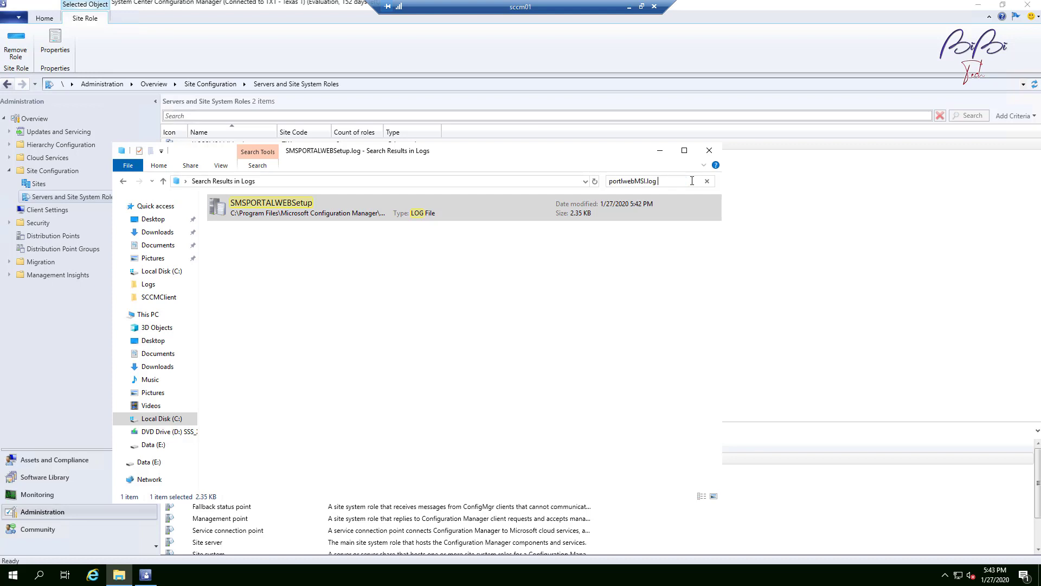
pyautogui.click(337, 213)
pyautogui.doubleClick(337, 214)
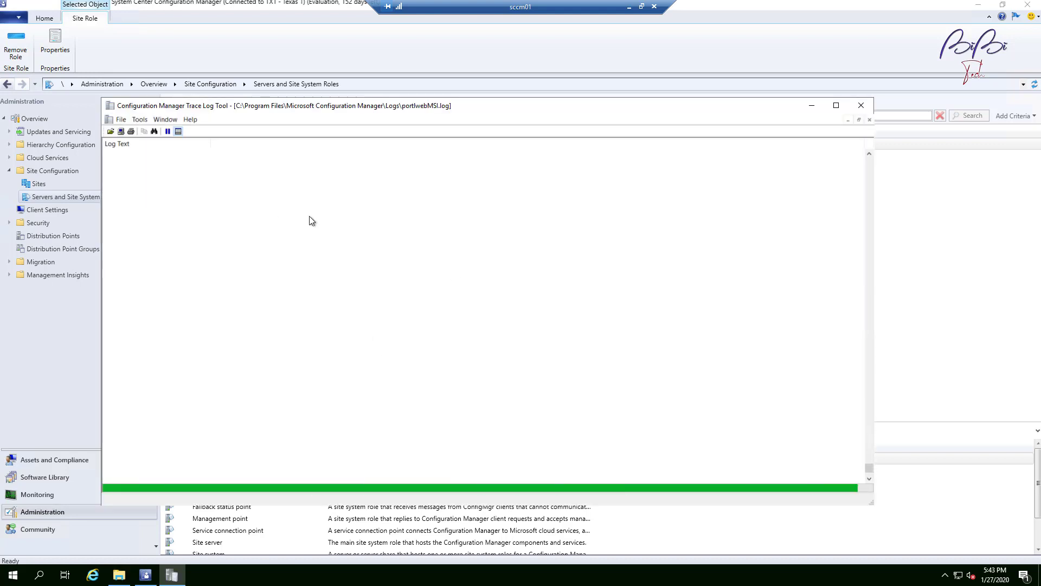
pyautogui.scroll(15, 547, 229)
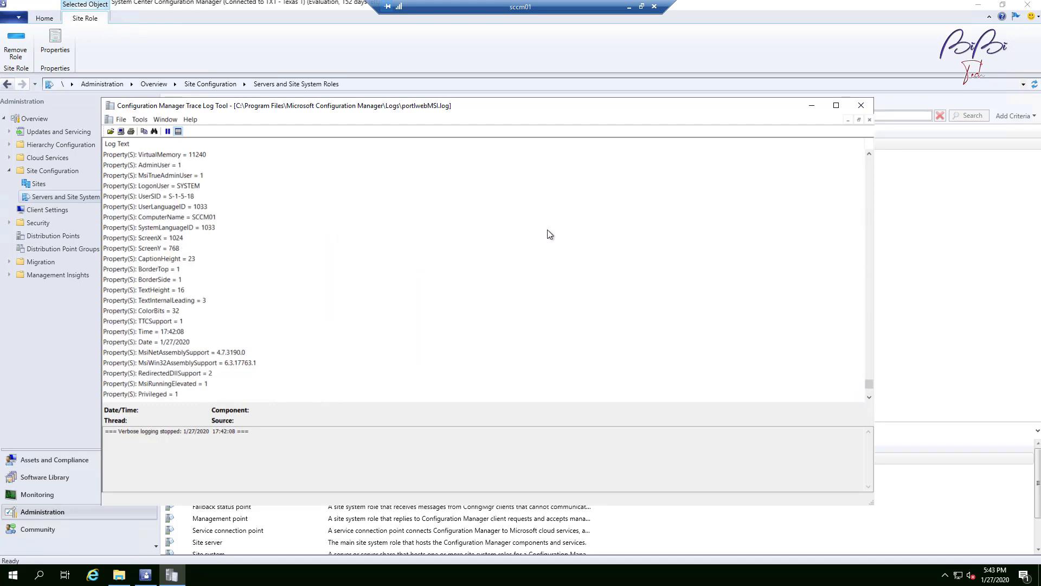
pyautogui.scroll(-15, 531, 225)
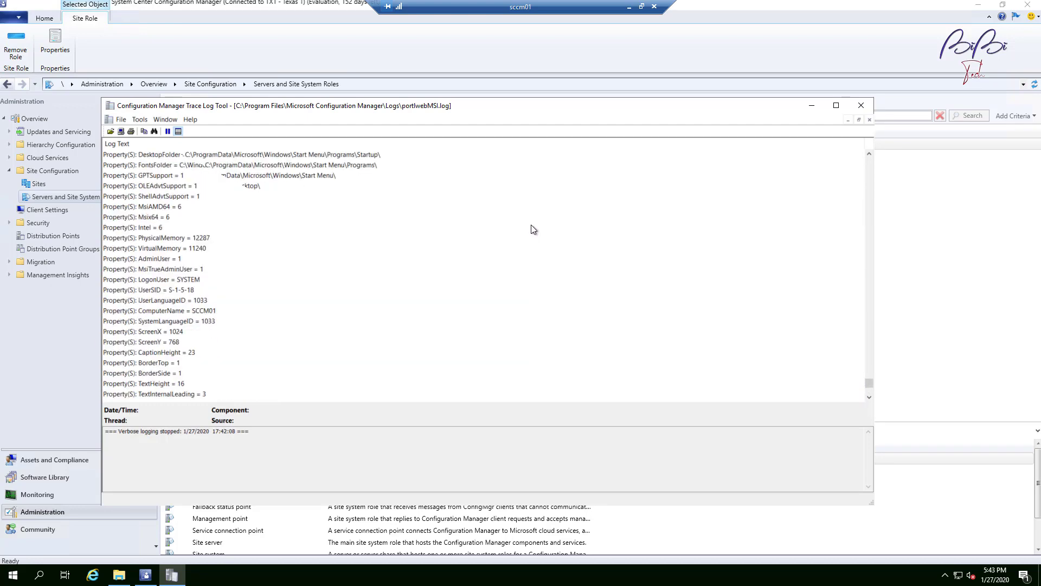
pyautogui.click(861, 105)
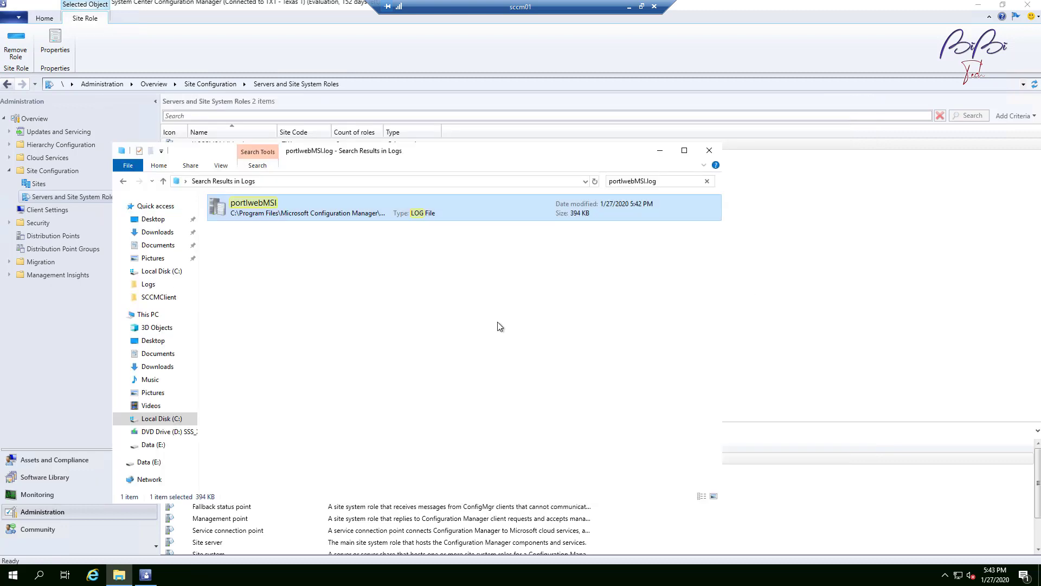
pyautogui.click(659, 150)
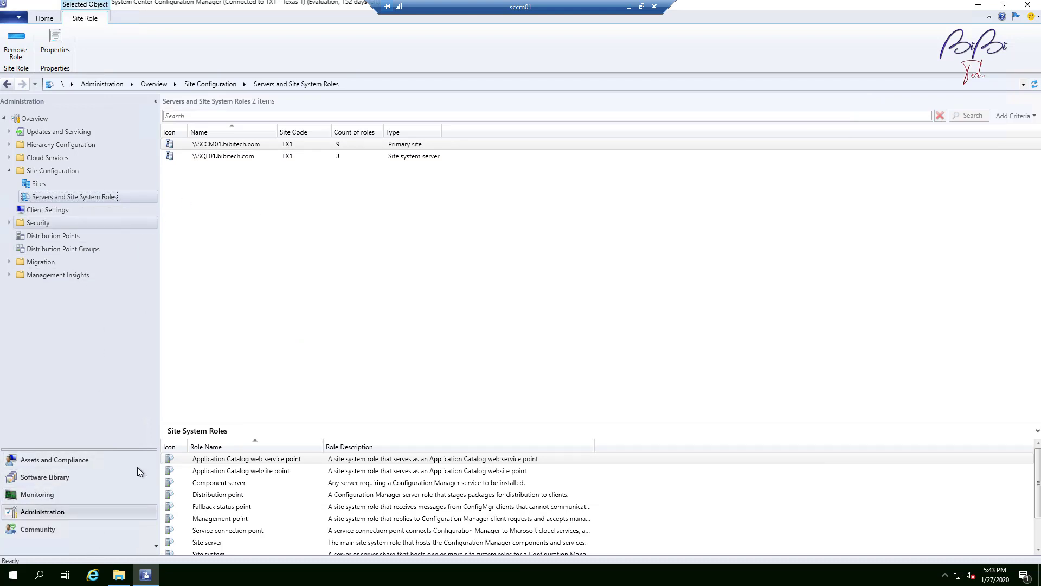
# Step: Open Monitoring > System Status > Component Status and find SMS_PORTALWEB_CONTROL_MANAGER showing OK and Online
pyautogui.click(42, 494)
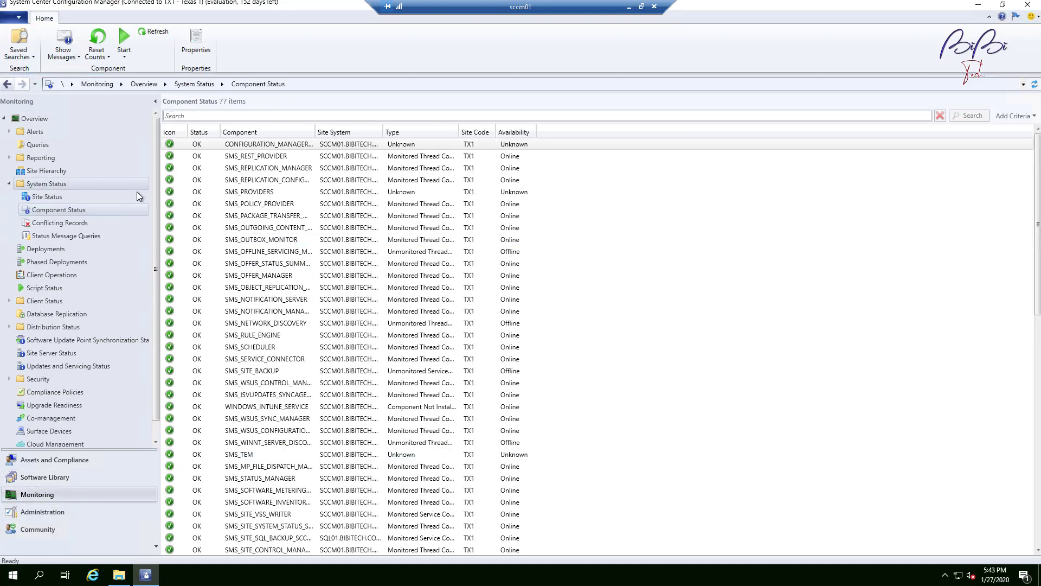
pyautogui.click(43, 200)
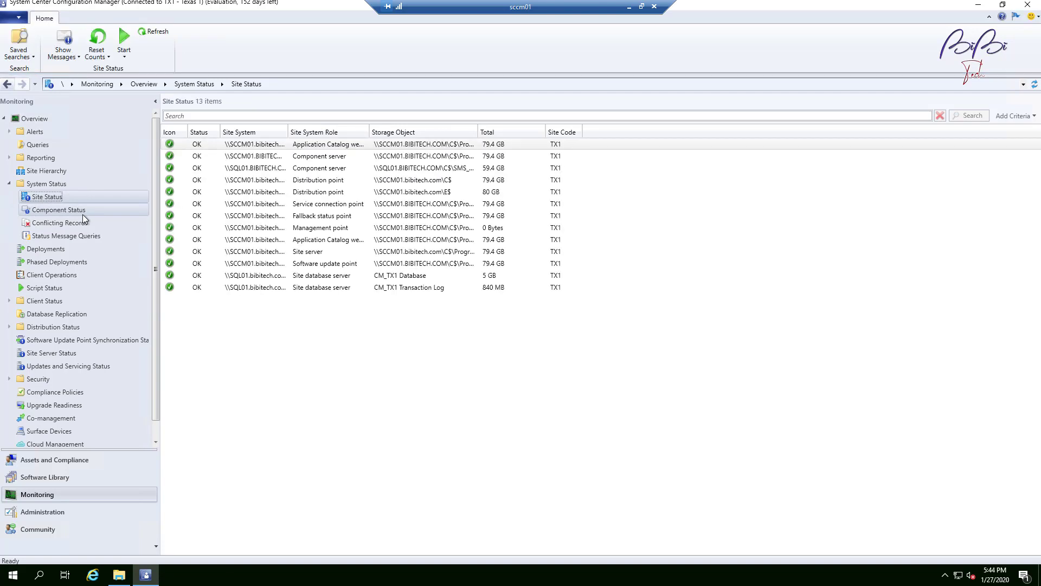
pyautogui.click(83, 214)
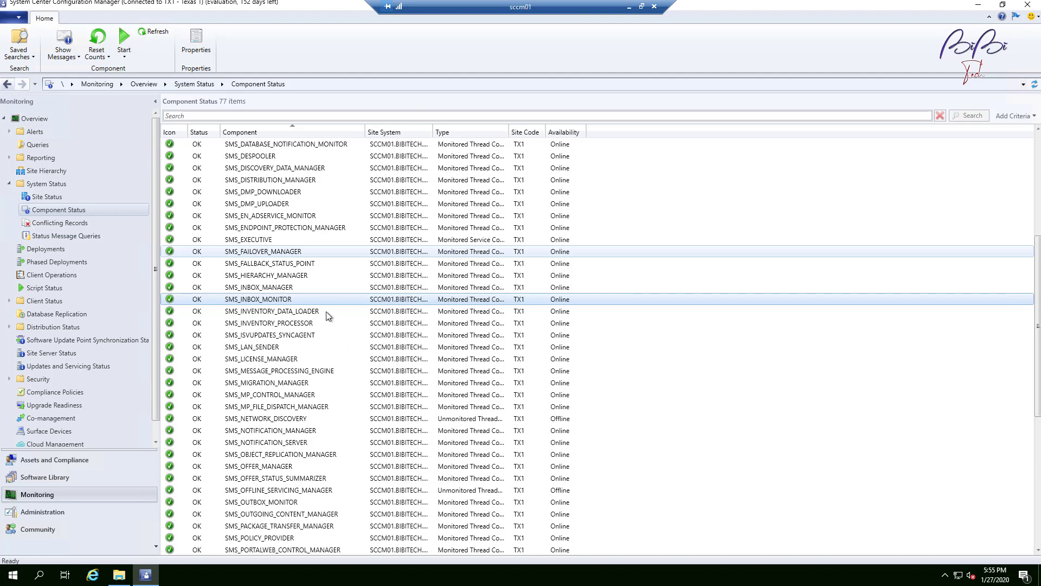
pyautogui.click(285, 383)
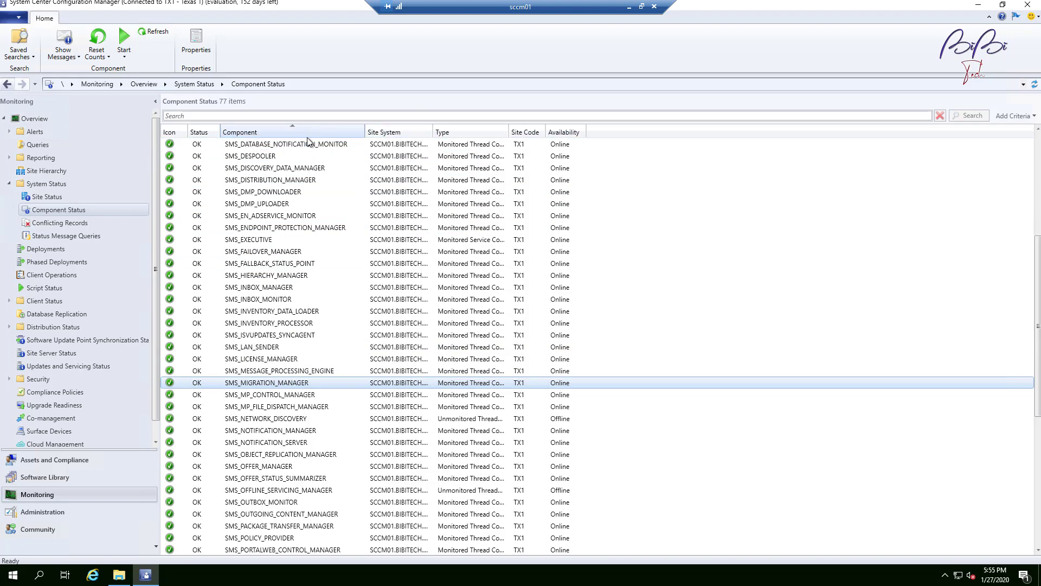
pyautogui.click(290, 133)
pyautogui.click(288, 129)
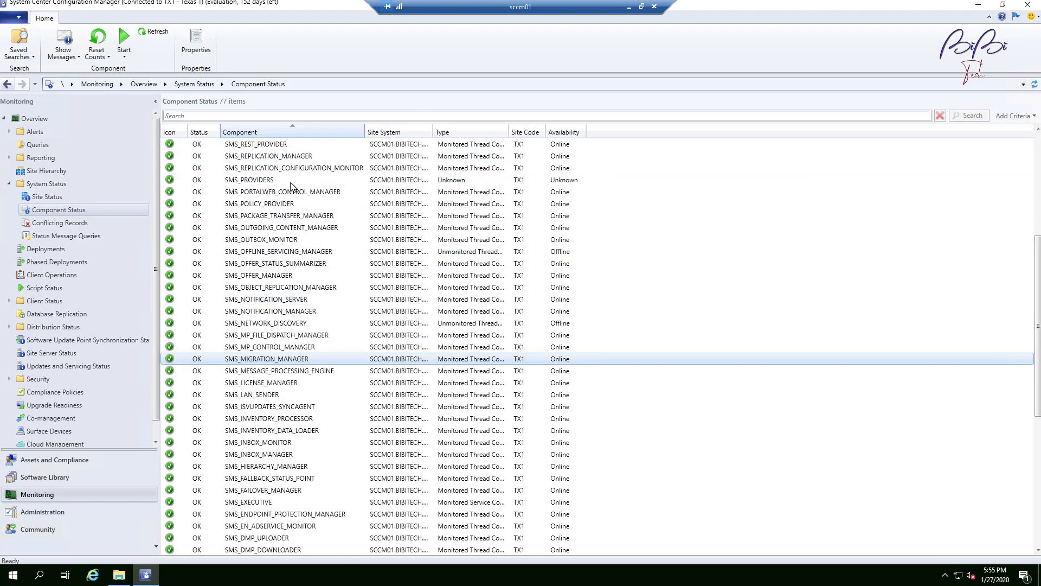
pyautogui.scroll(-8, 288, 301)
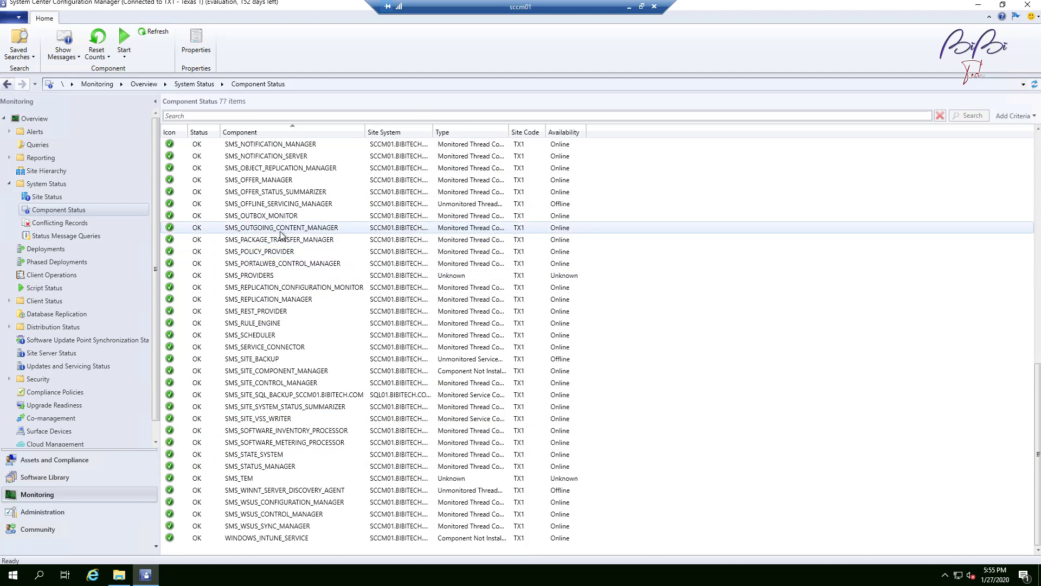
pyautogui.click(289, 265)
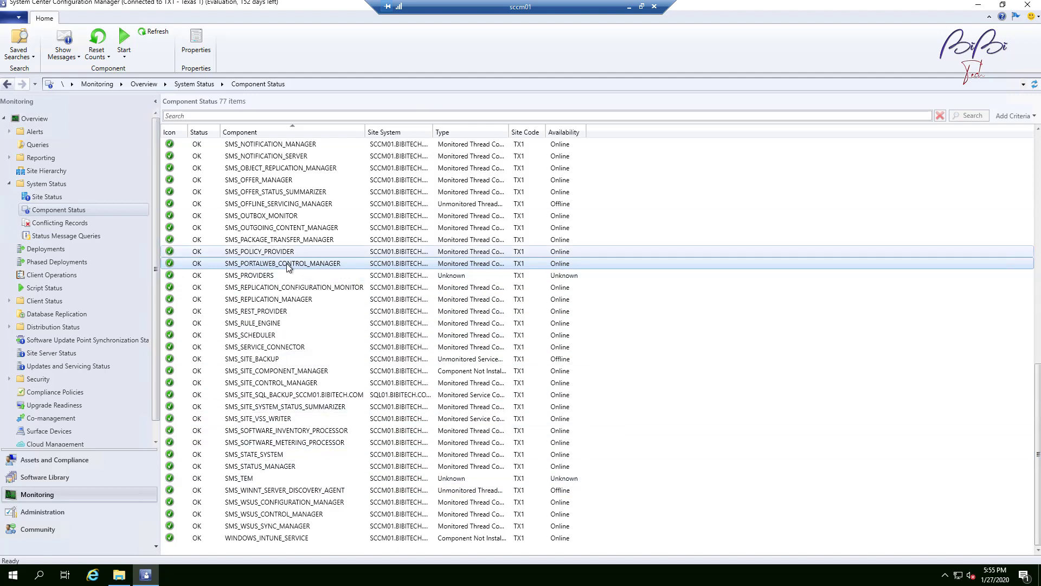
# Step: Open the All Systems device collection and select TEST1 to view its client details
pyautogui.click(47, 460)
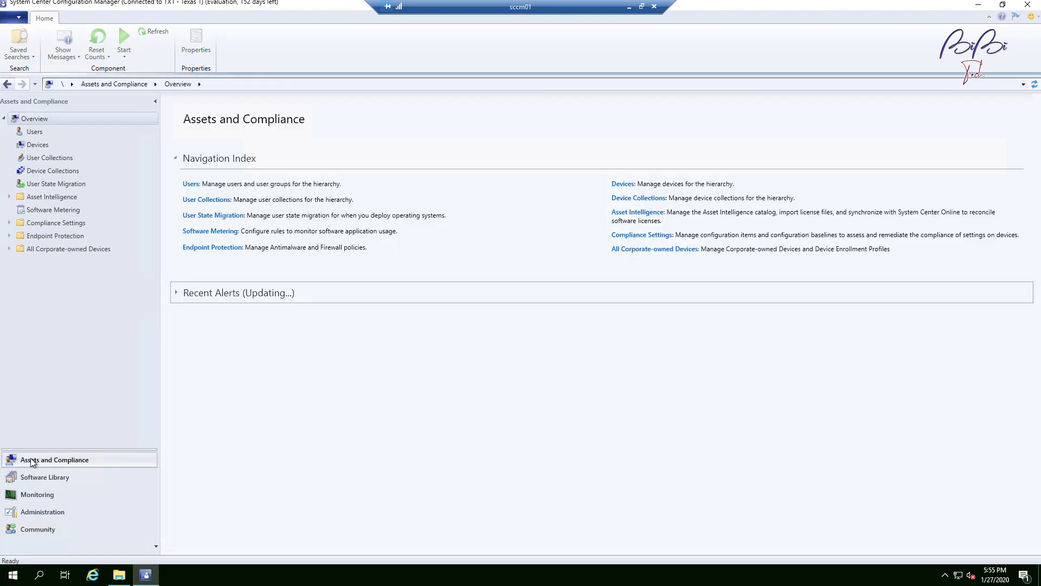
pyautogui.click(49, 172)
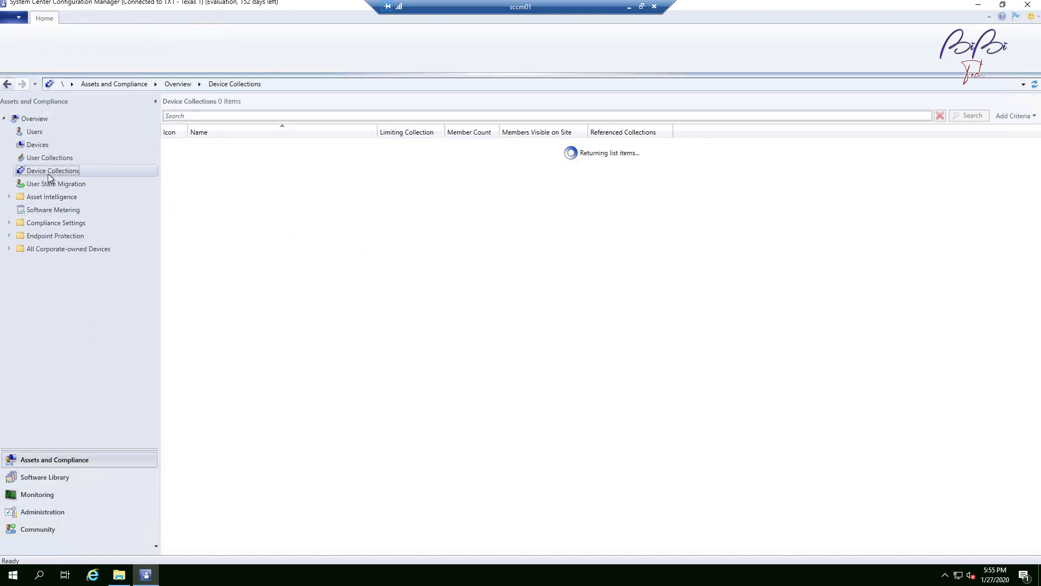
pyautogui.click(209, 168)
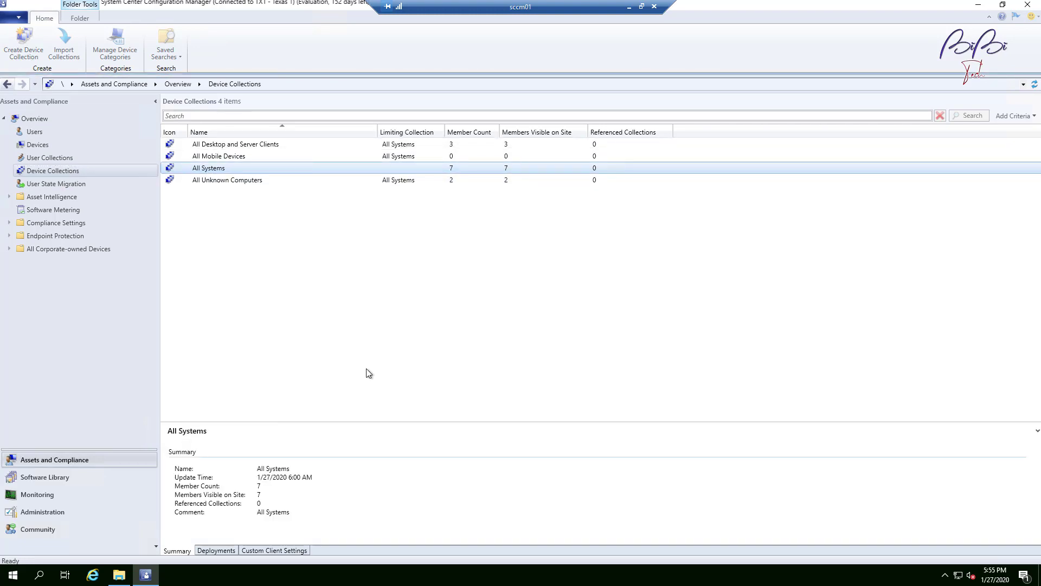
pyautogui.press('Return')
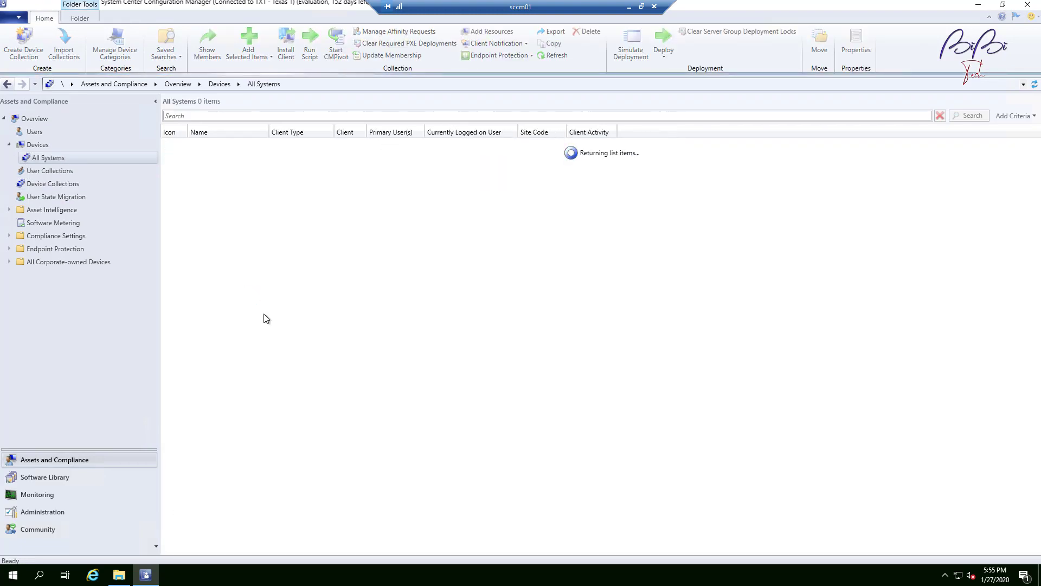
pyautogui.click(205, 169)
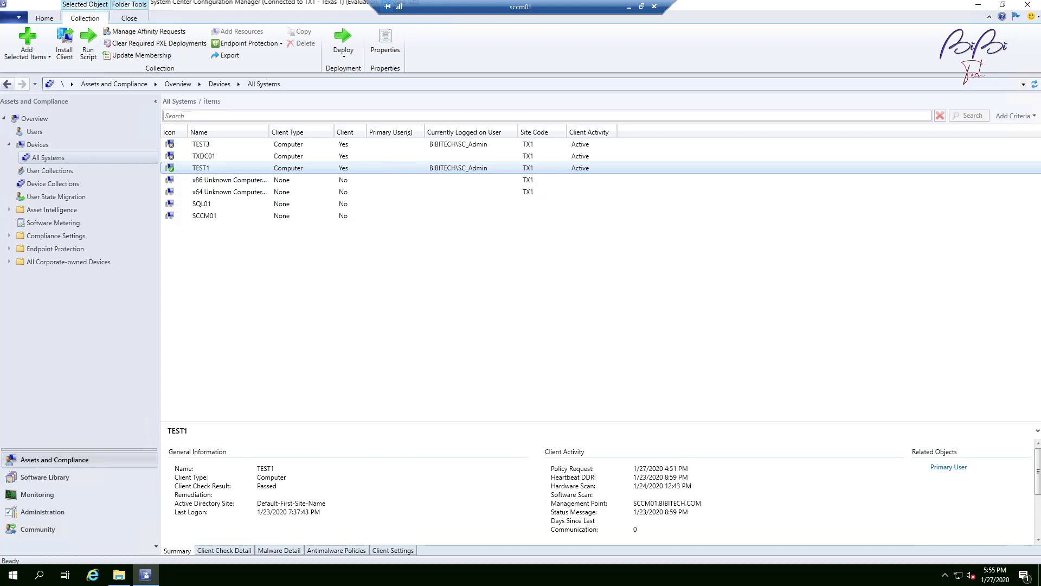
pyautogui.click(93, 575)
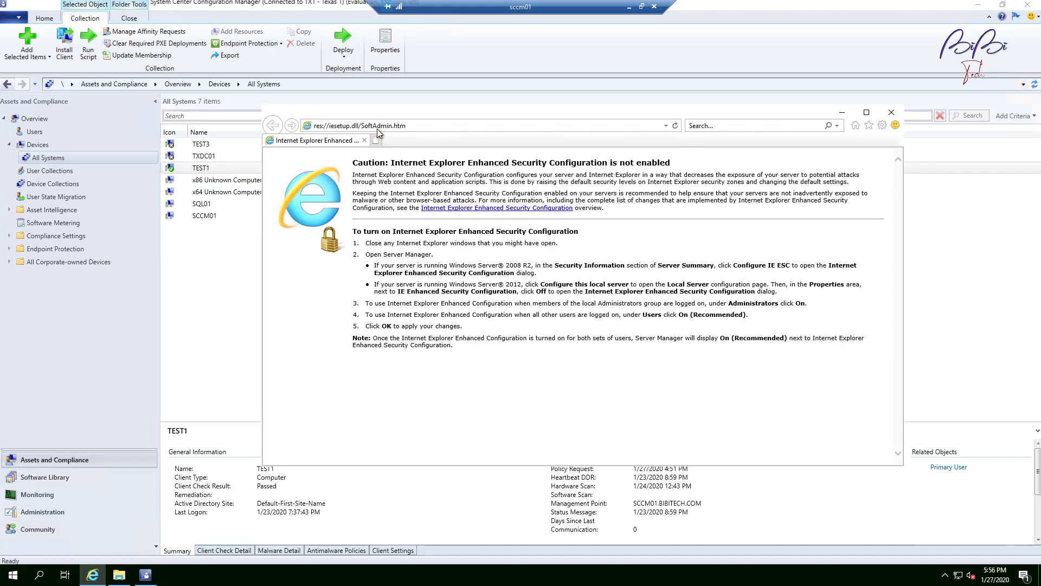
pyautogui.write('portlwebMSI.log')
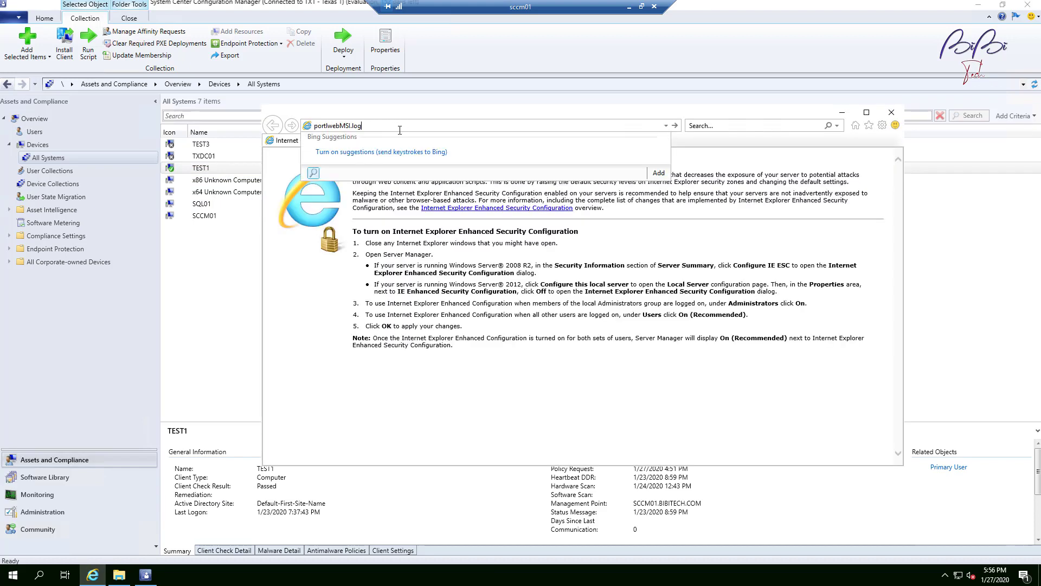
pyautogui.press('Return')
pyautogui.write('h')
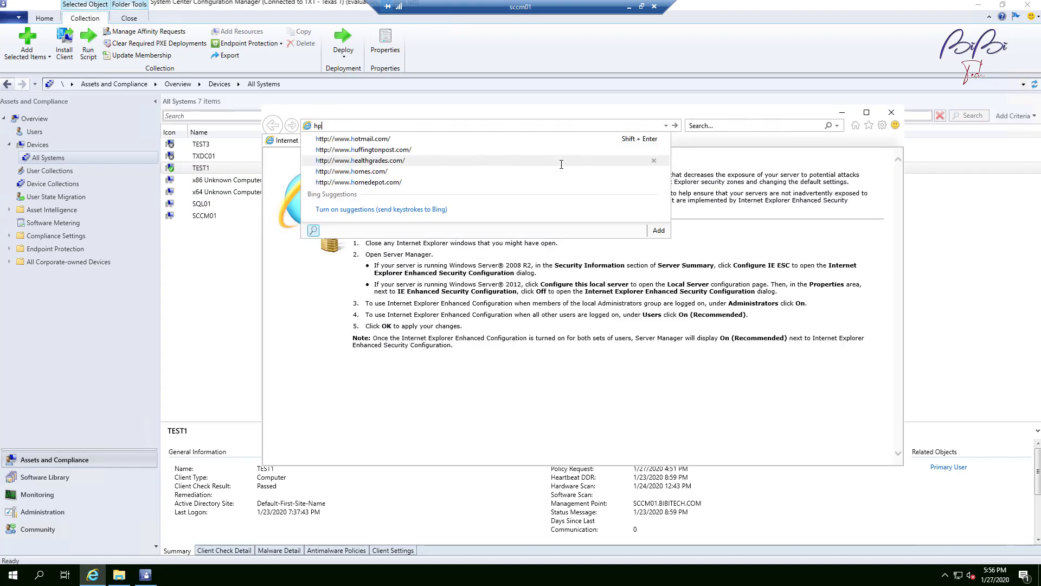
pyautogui.write('ttp://')
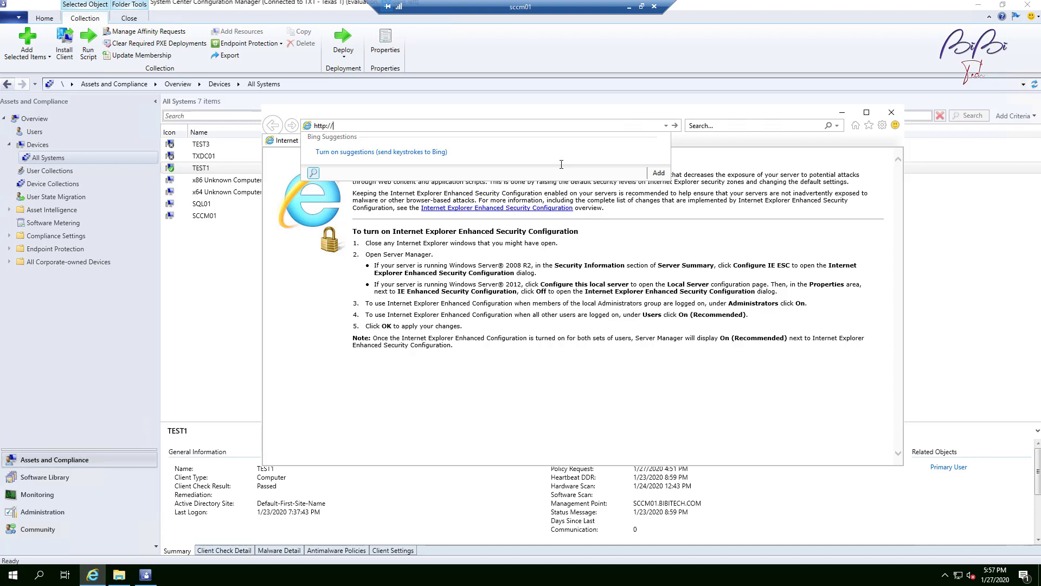
pyautogui.write('sccm01/')
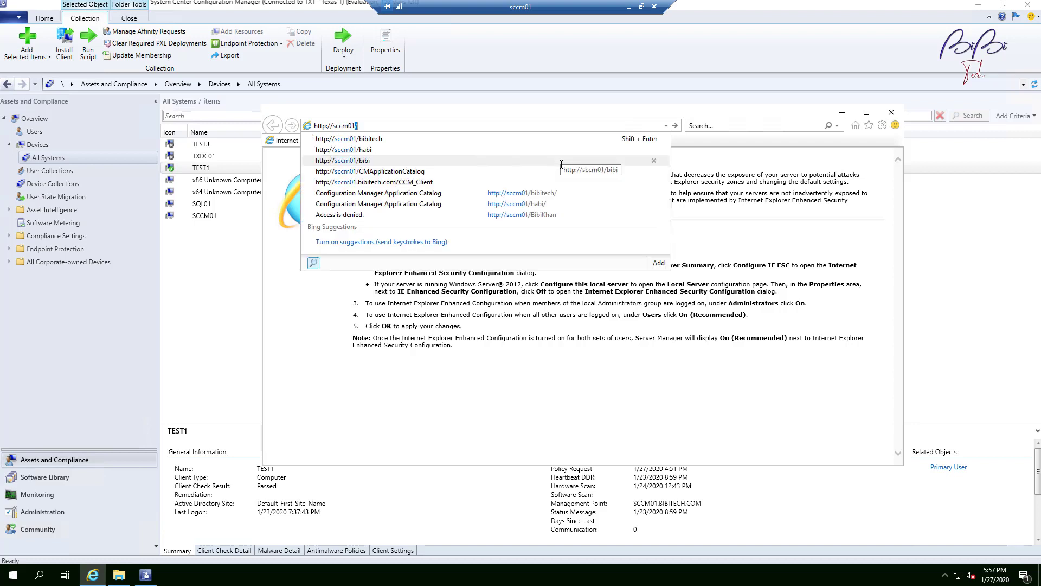
pyautogui.write('/')
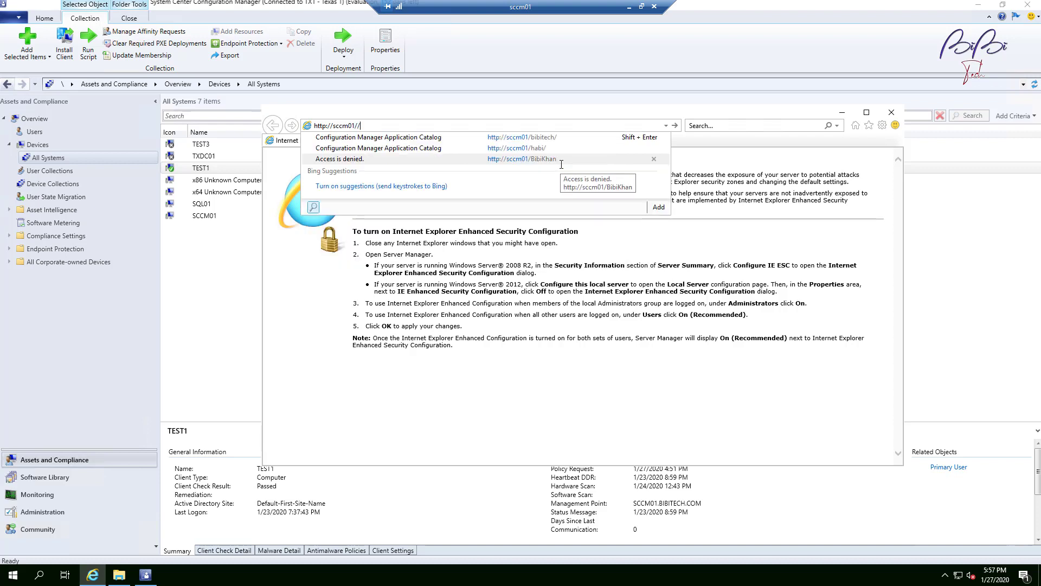
pyautogui.press('BackSpace')
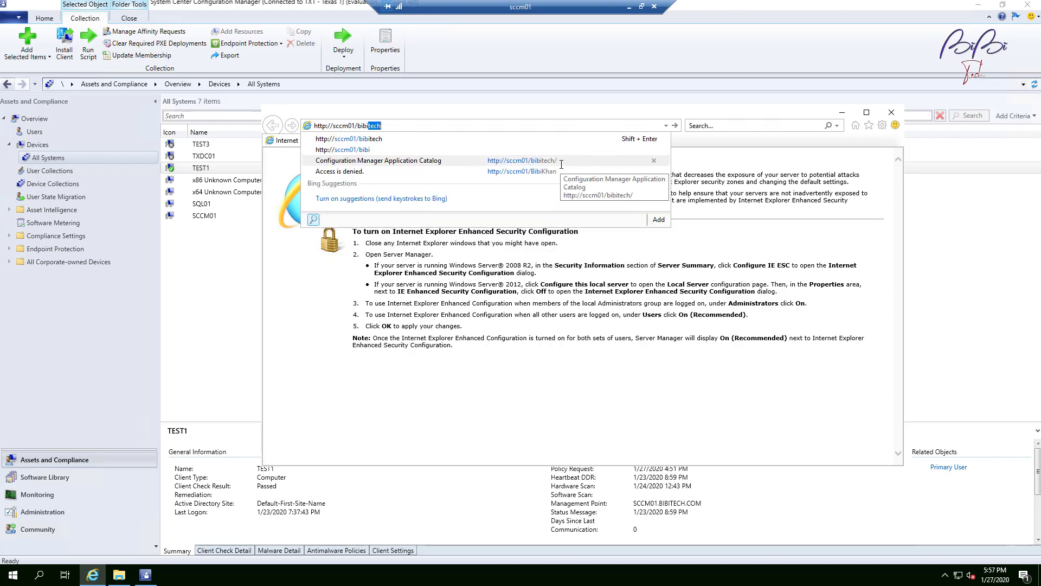
pyautogui.click(561, 163)
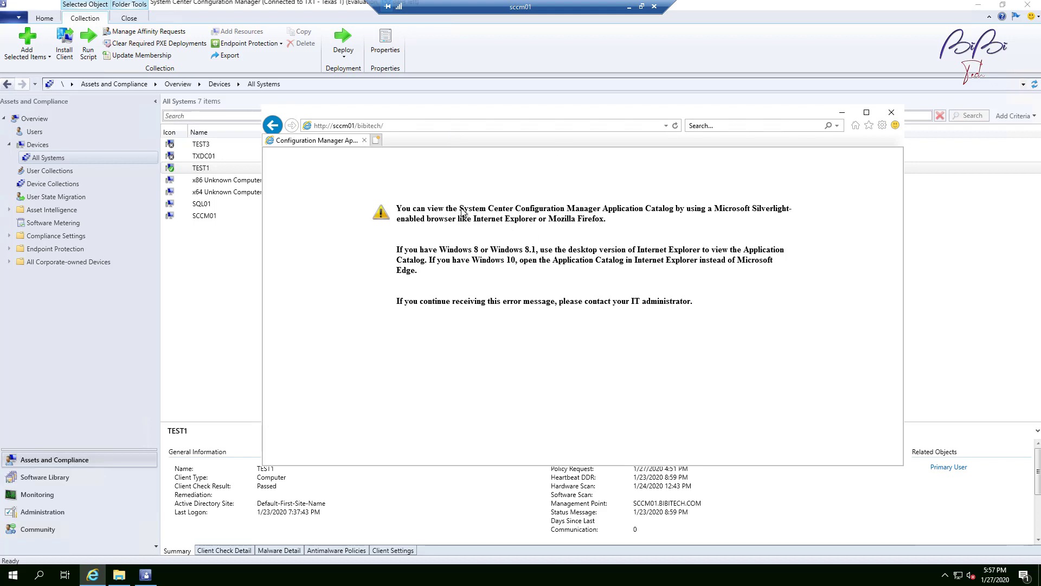
pyautogui.click(400, 125)
pyautogui.click(400, 125)
pyautogui.click(400, 124)
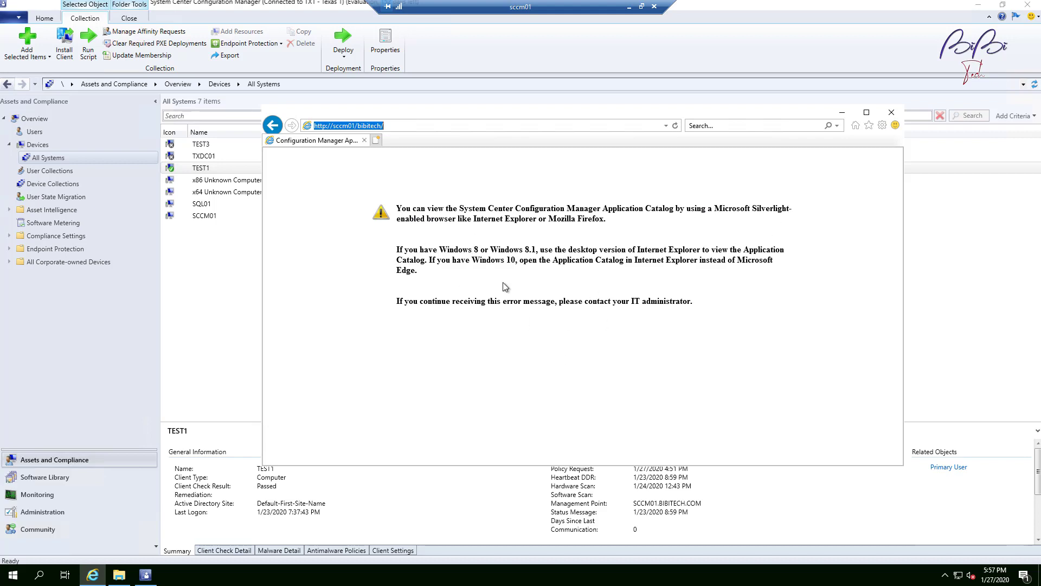
pyautogui.rightClick(402, 128)
pyautogui.click(386, 162)
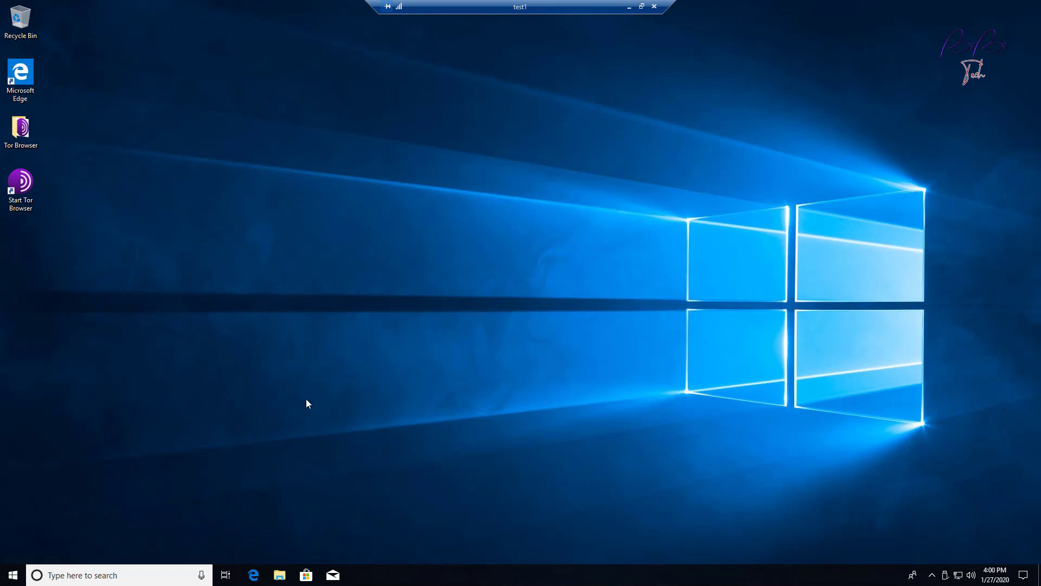
# Step: Start Internet Explorer on TEST1 through Windows search for 'ie'
pyautogui.click(121, 575)
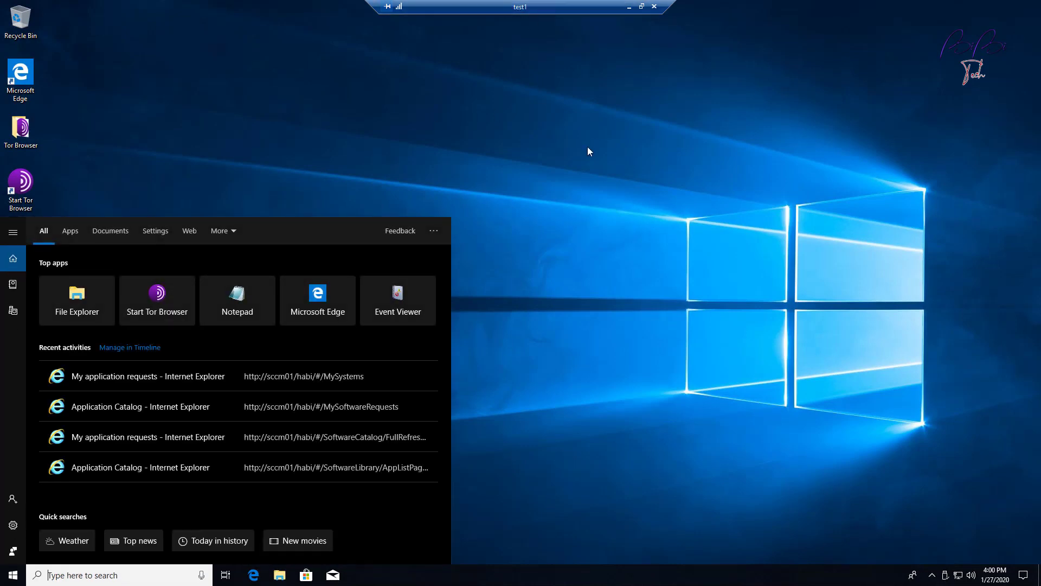
pyautogui.click(587, 147)
pyautogui.click(126, 576)
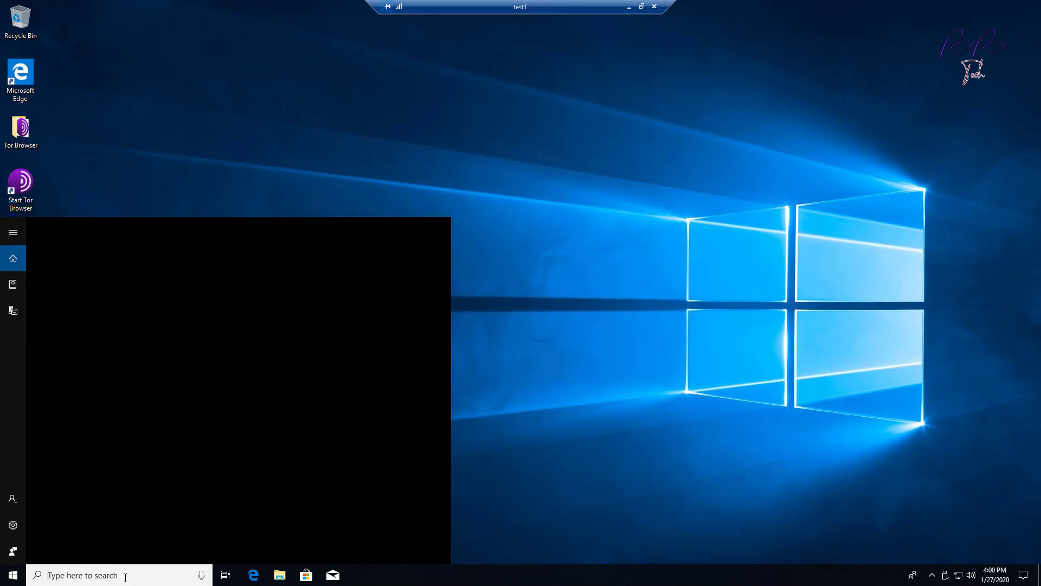
pyautogui.write('ie')
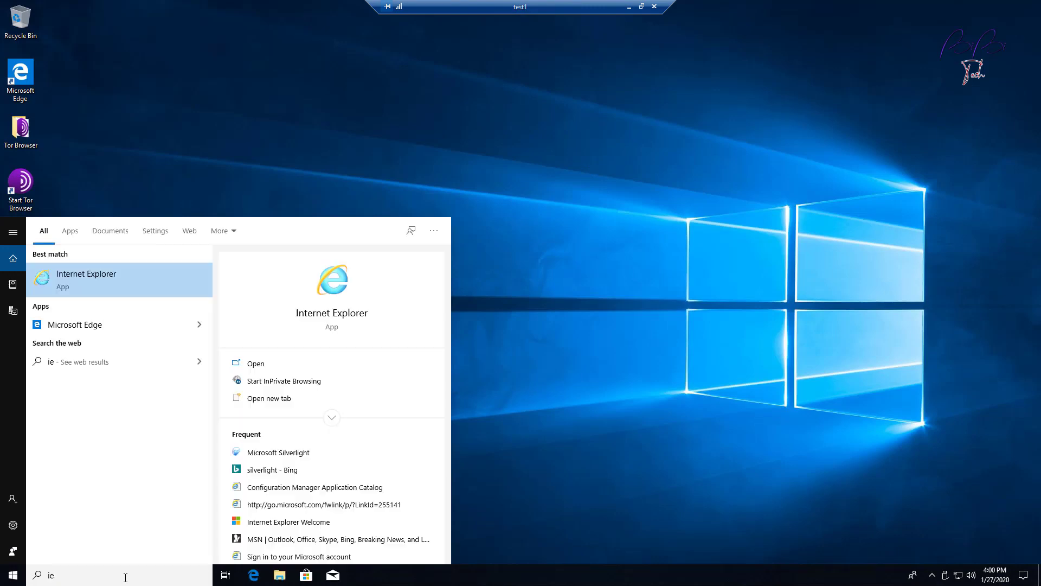
pyautogui.press('Return')
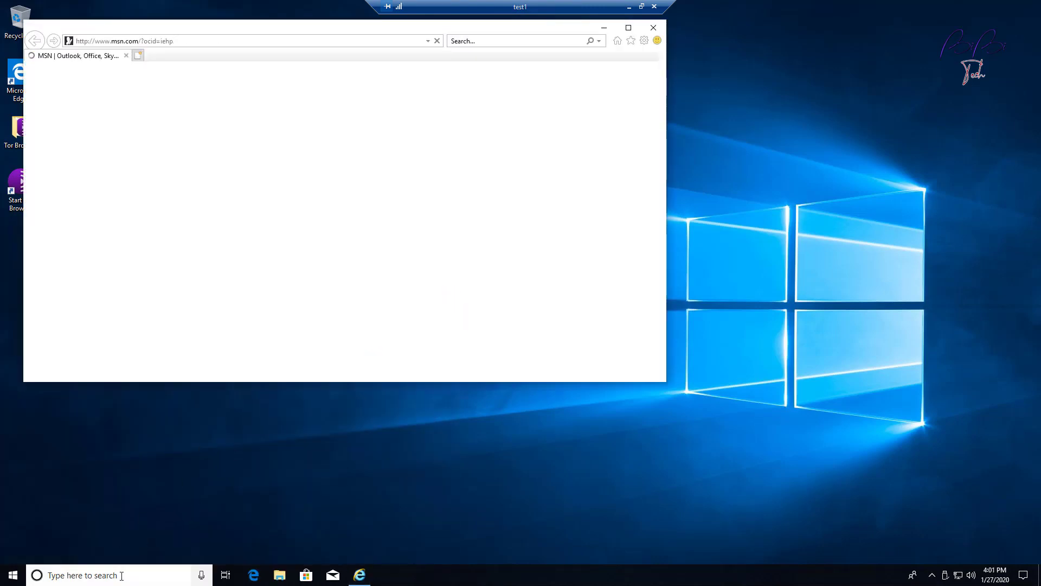
# Step: Confirm Microsoft Silverlight 5.1.50918.0 is listed among Control Panel's installed programs, then close it
pyautogui.click(121, 576)
pyautogui.write('cont')
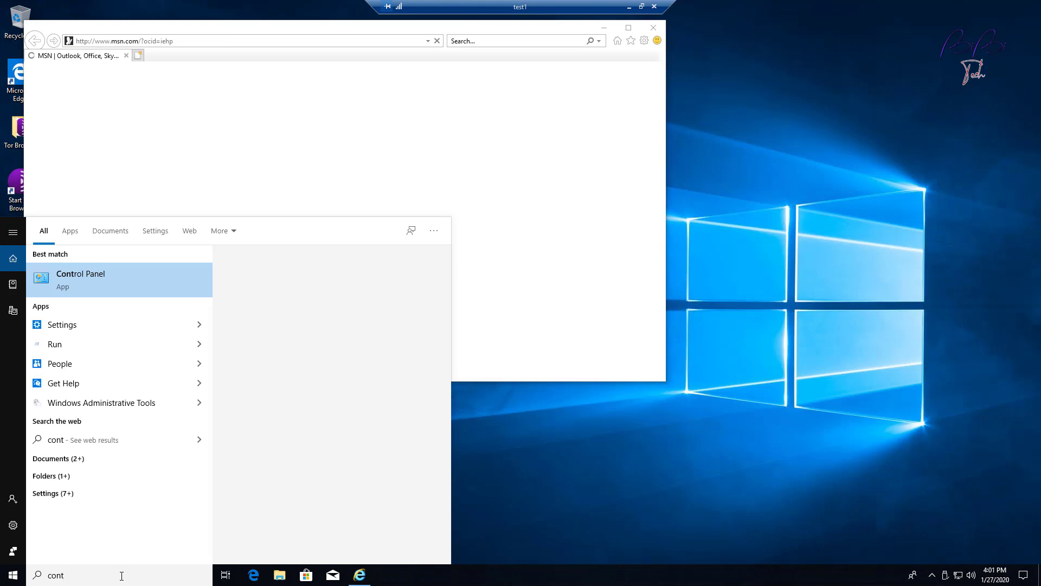
pyautogui.press('Return')
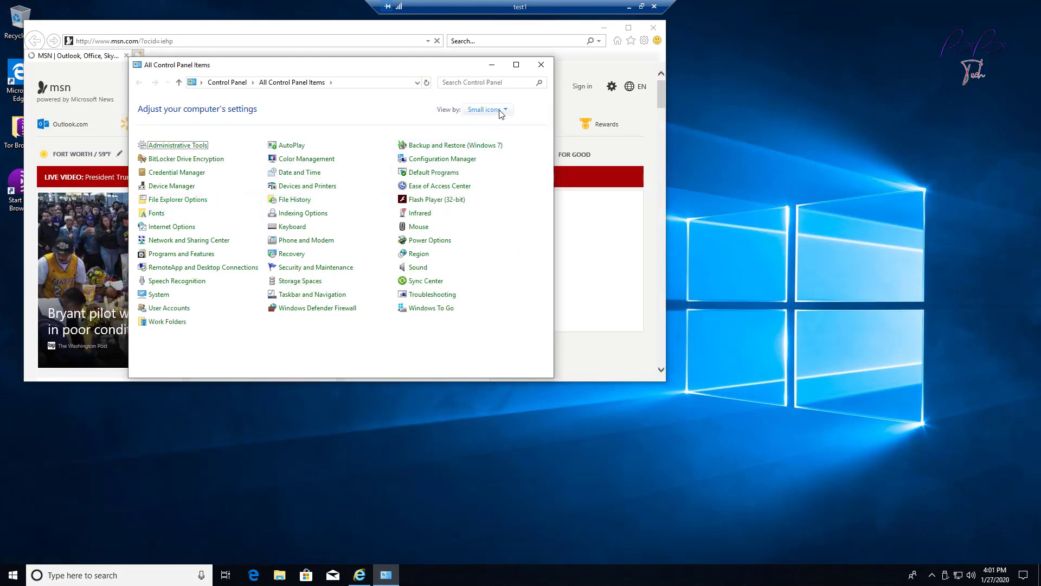
pyautogui.click(500, 110)
pyautogui.click(499, 125)
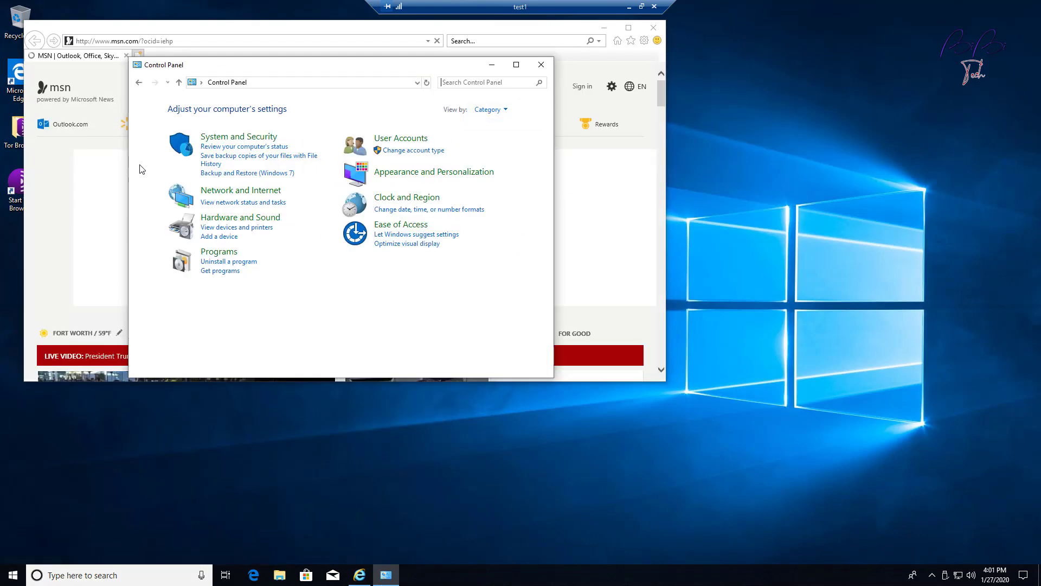
pyautogui.click(242, 264)
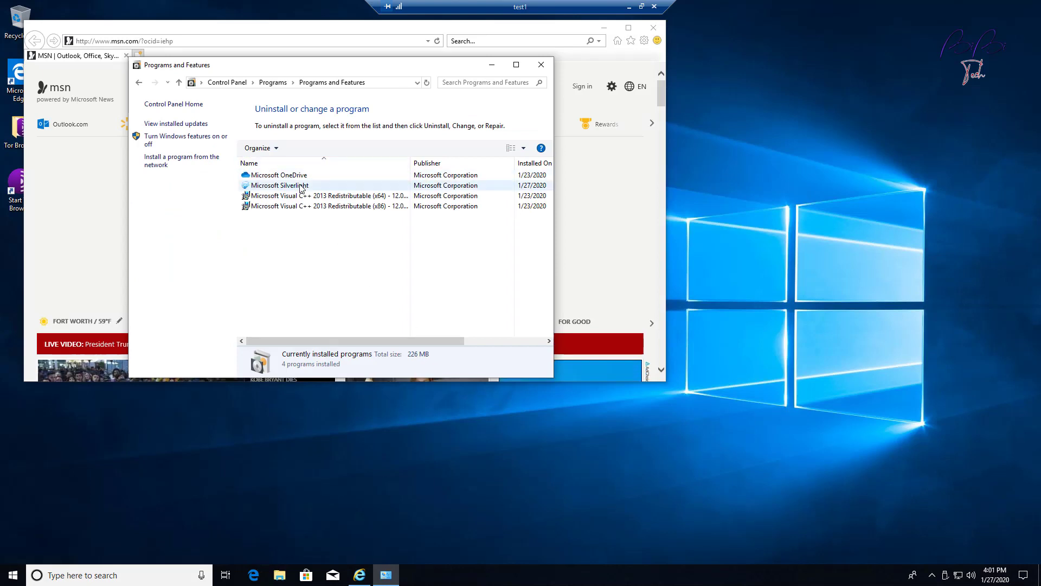
pyautogui.click(301, 186)
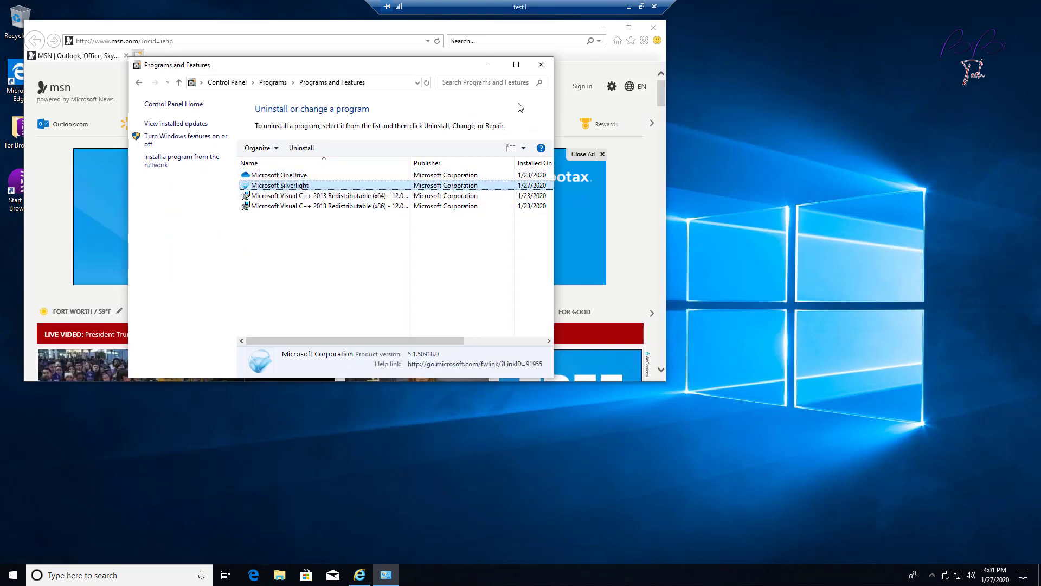
pyautogui.click(541, 64)
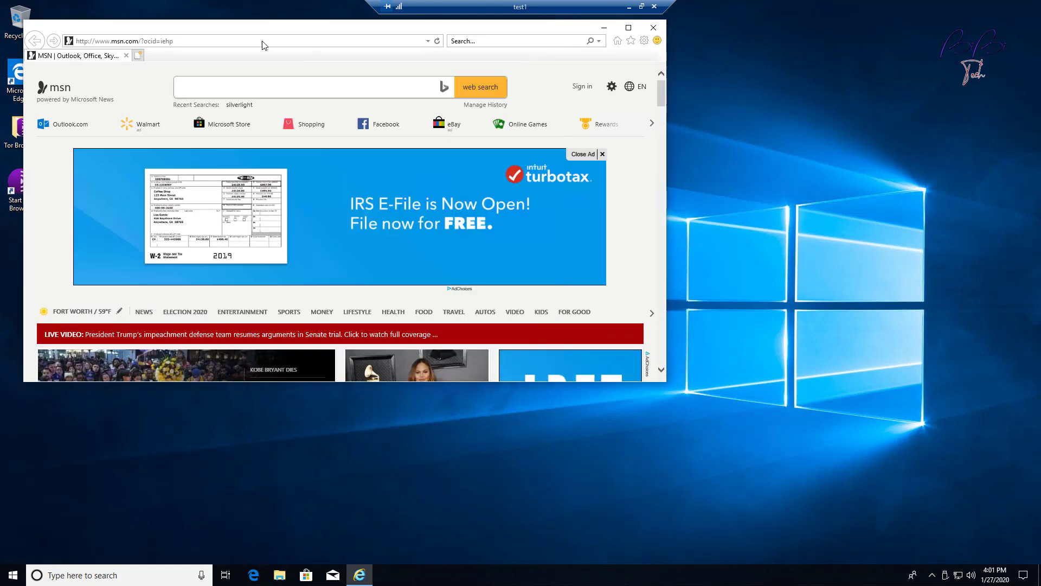
pyautogui.click(191, 42)
pyautogui.hotkey('ctrl', 'v')
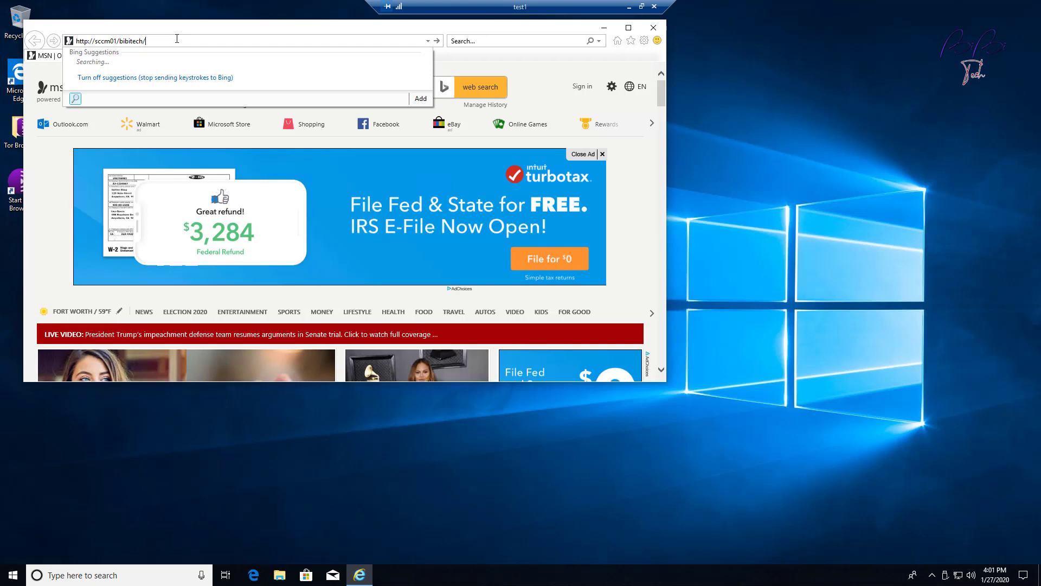
pyautogui.press('Return')
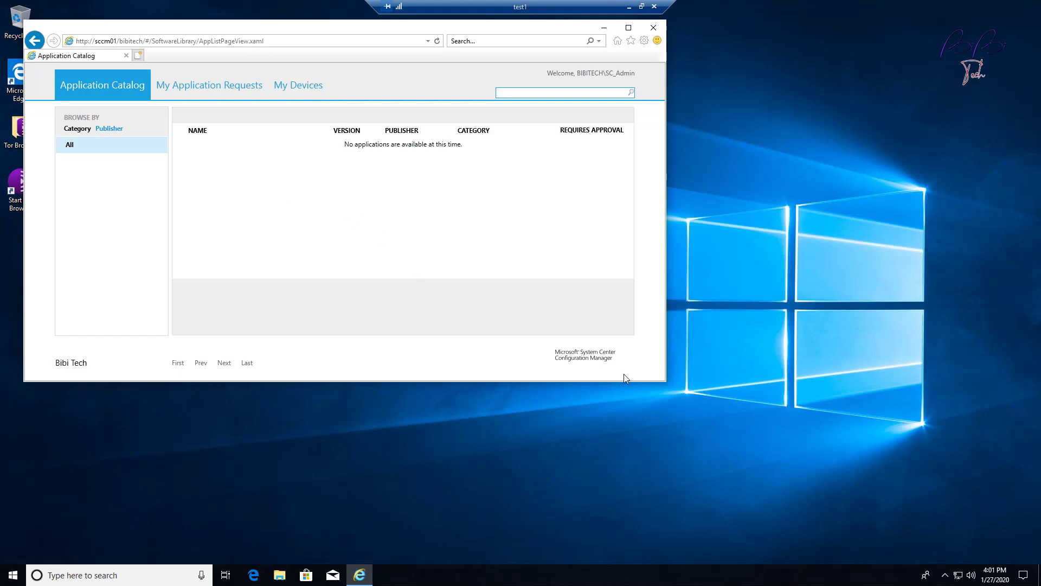
# Step: Enlarge the browser, view My Application Requests and My Devices, then return to Application Catalog
pyautogui.moveTo(663, 383); pyautogui.dragTo(954, 508)
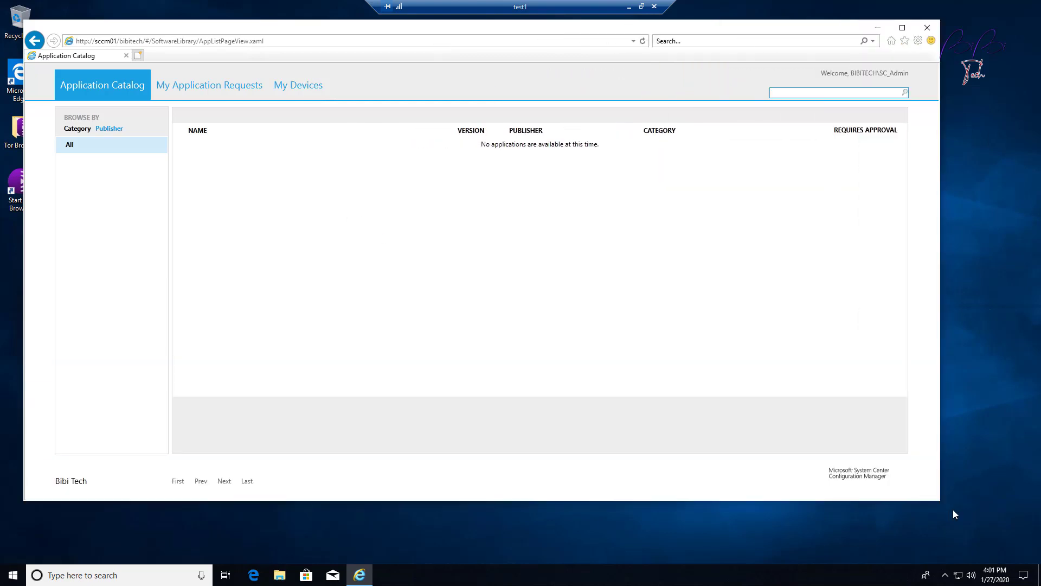
pyautogui.click(122, 85)
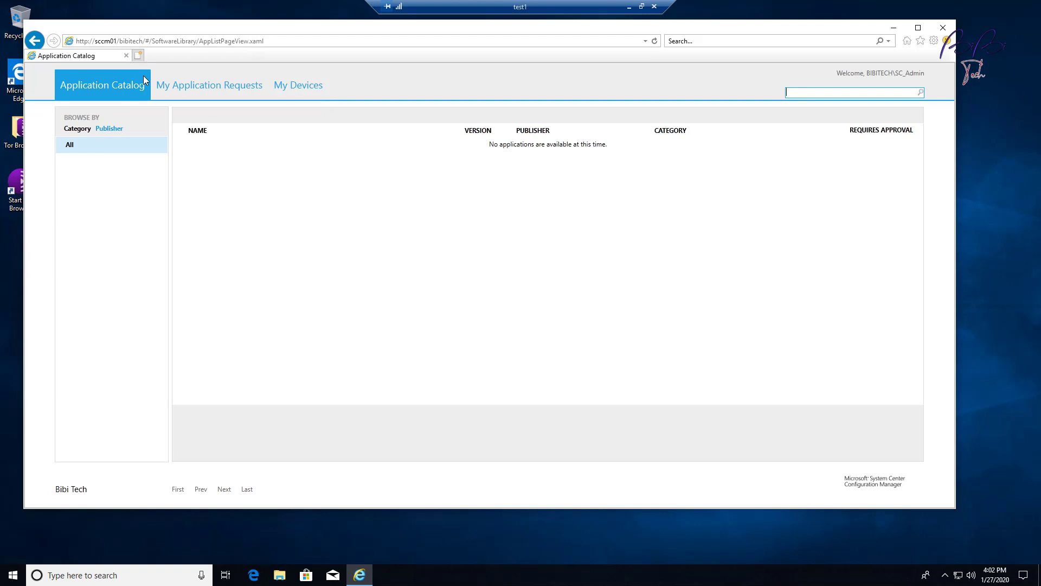
pyautogui.click(209, 85)
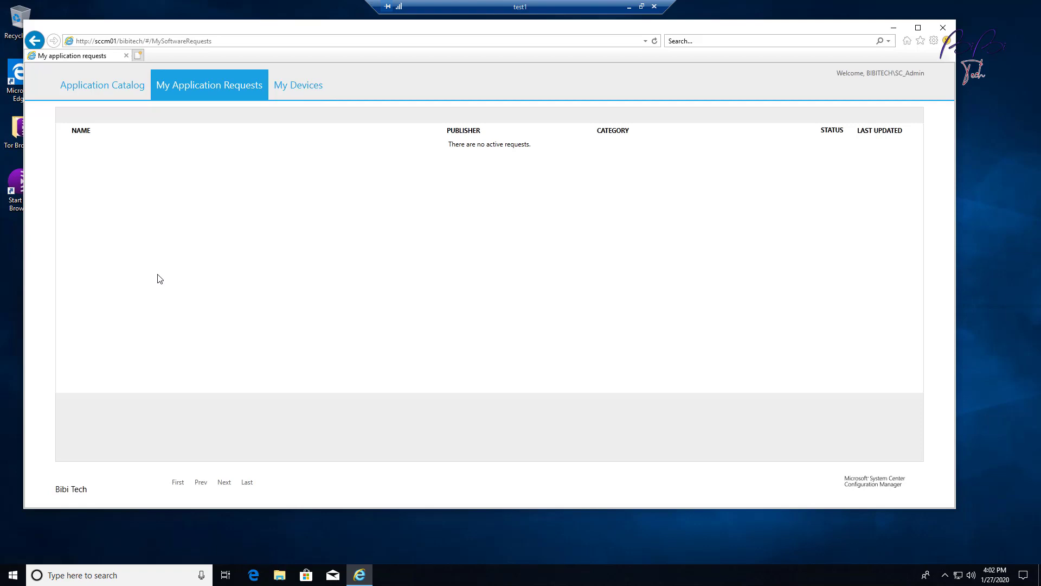
pyautogui.click(321, 83)
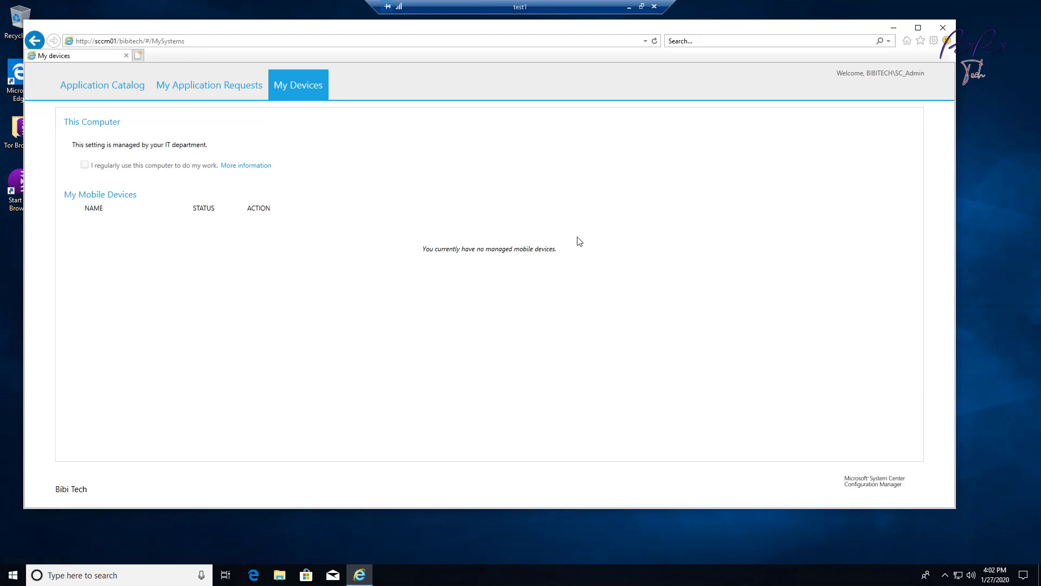
pyautogui.click(128, 87)
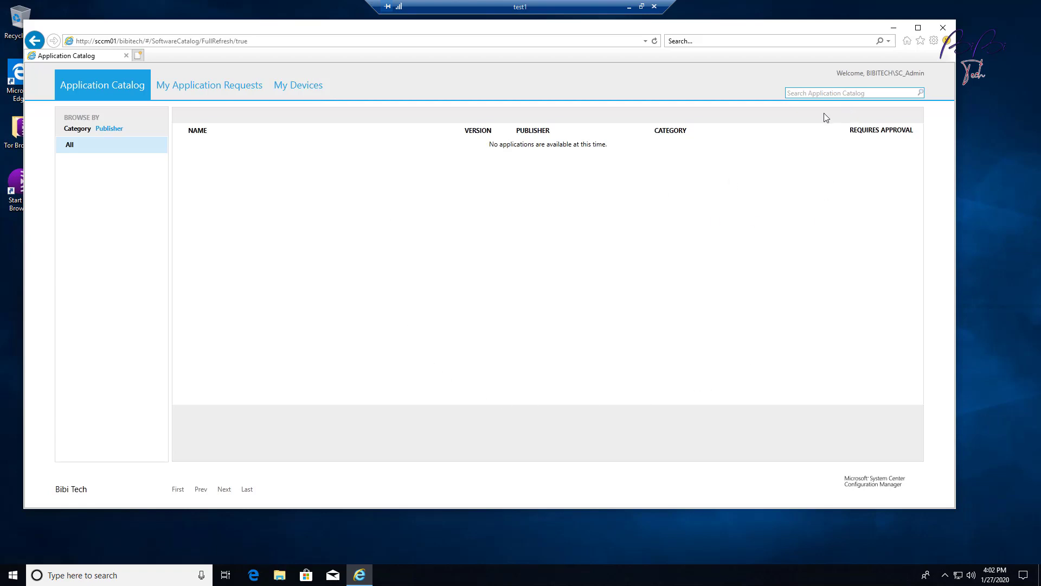
pyautogui.click(825, 93)
pyautogui.click(440, 318)
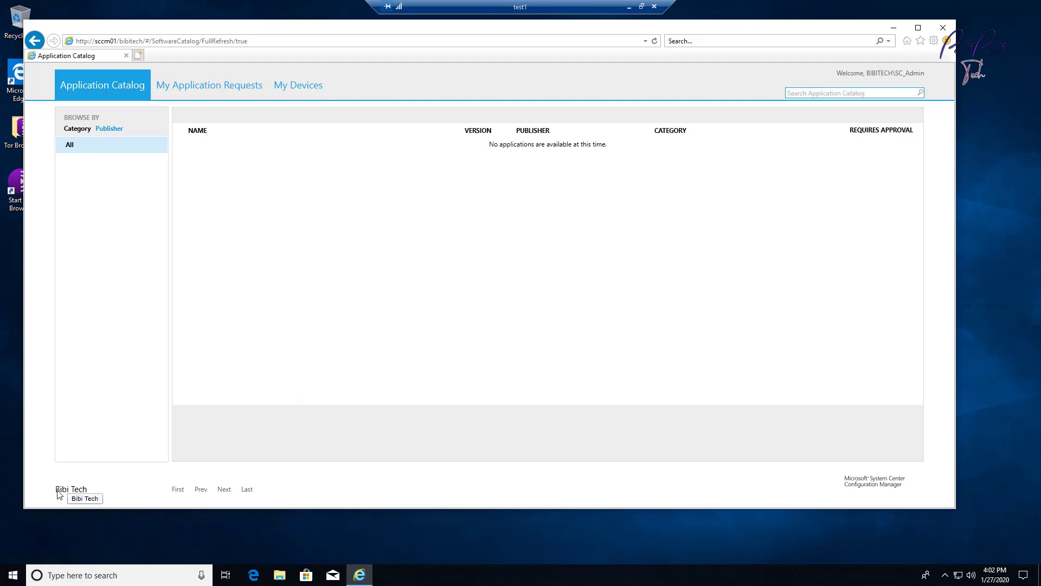